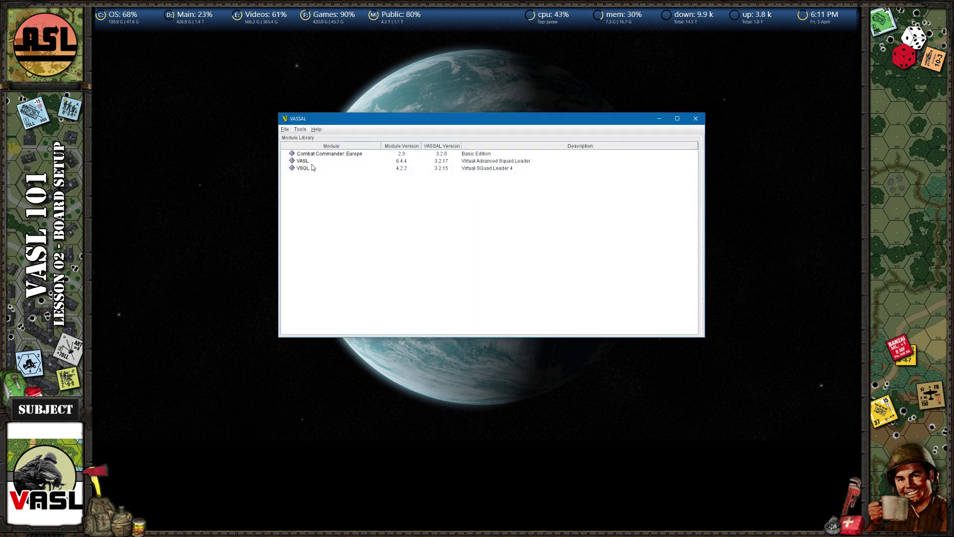
Open the VASL module from the module library
left_click(306, 162)
double_click(307, 162)
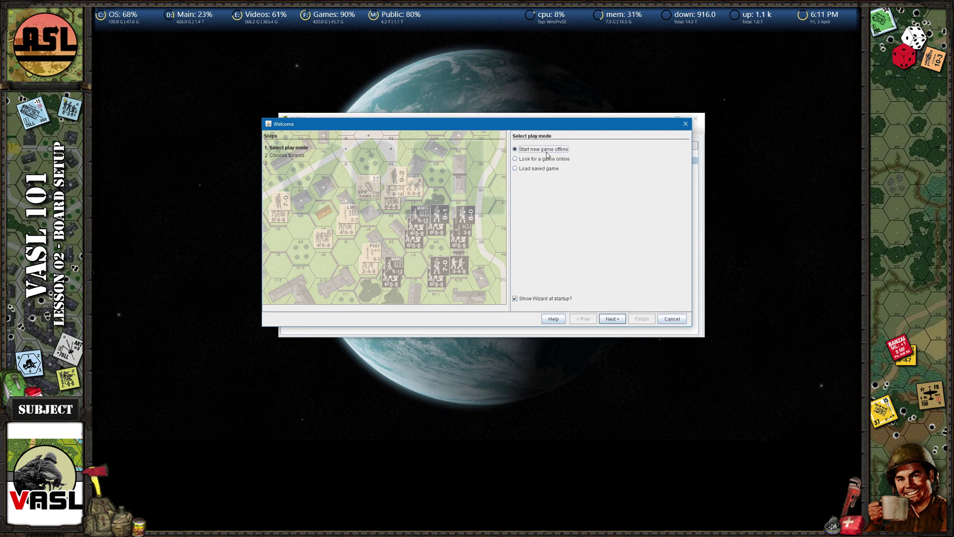
left_click(522, 170)
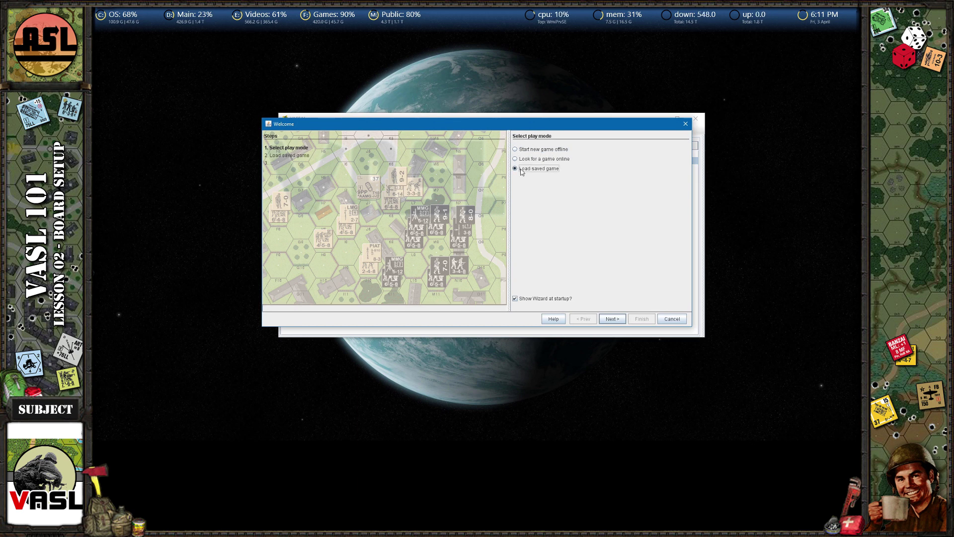
left_click(612, 318)
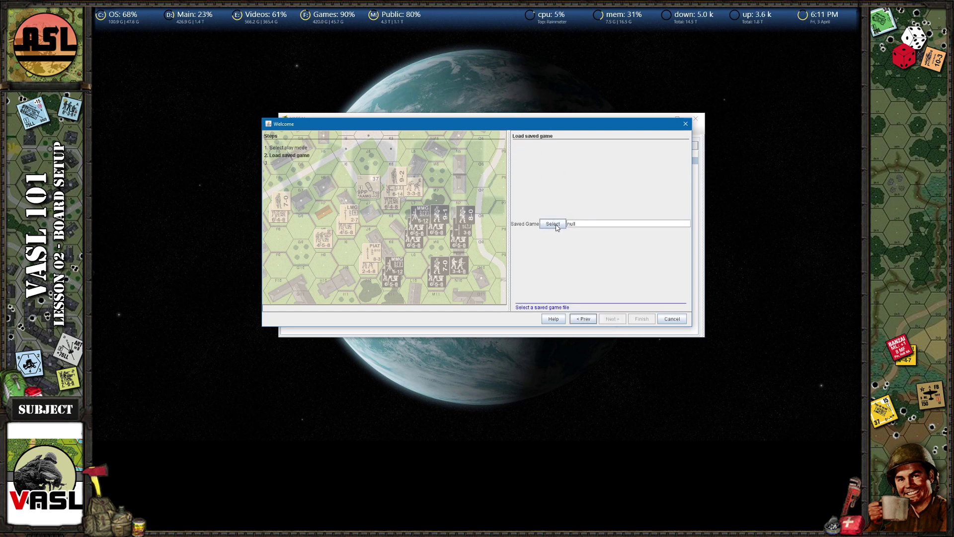
left_click(556, 227)
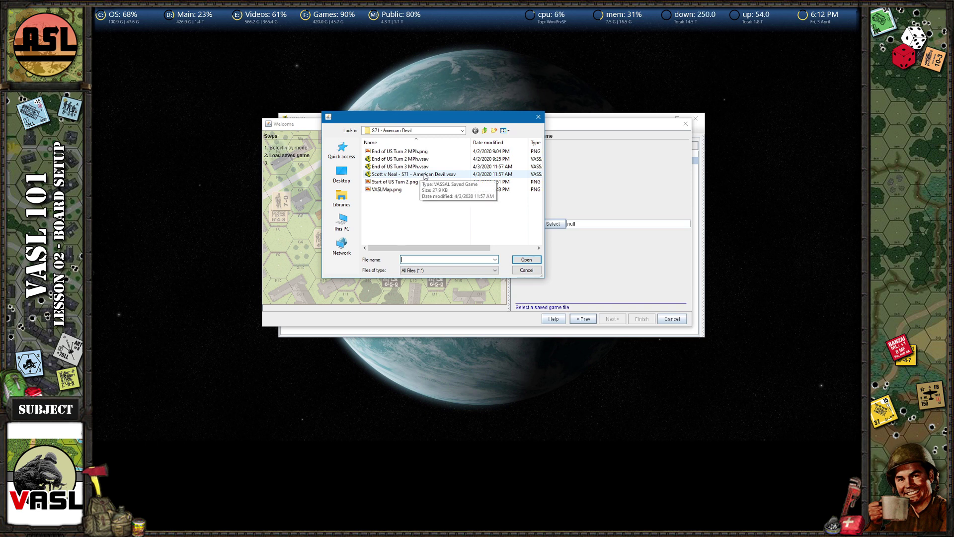
left_click(526, 270)
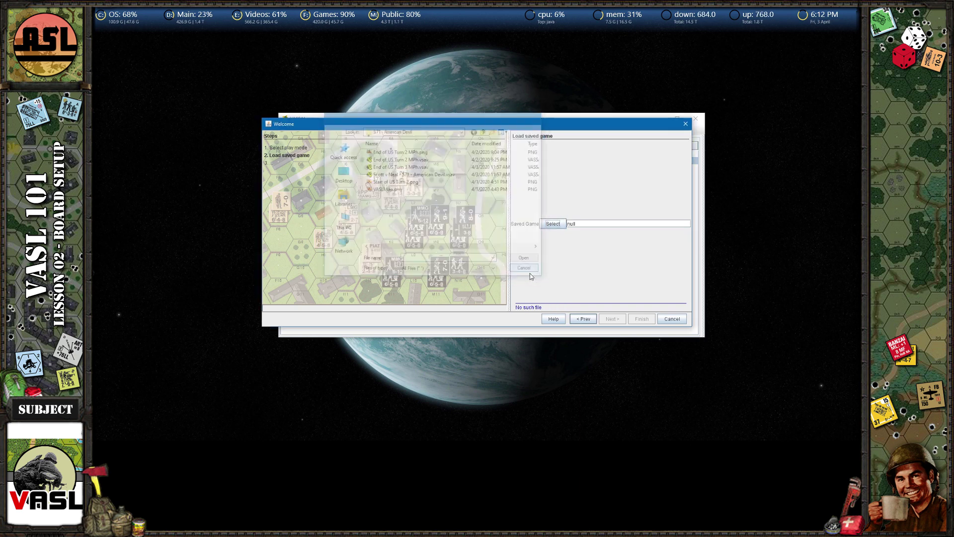
left_click(587, 318)
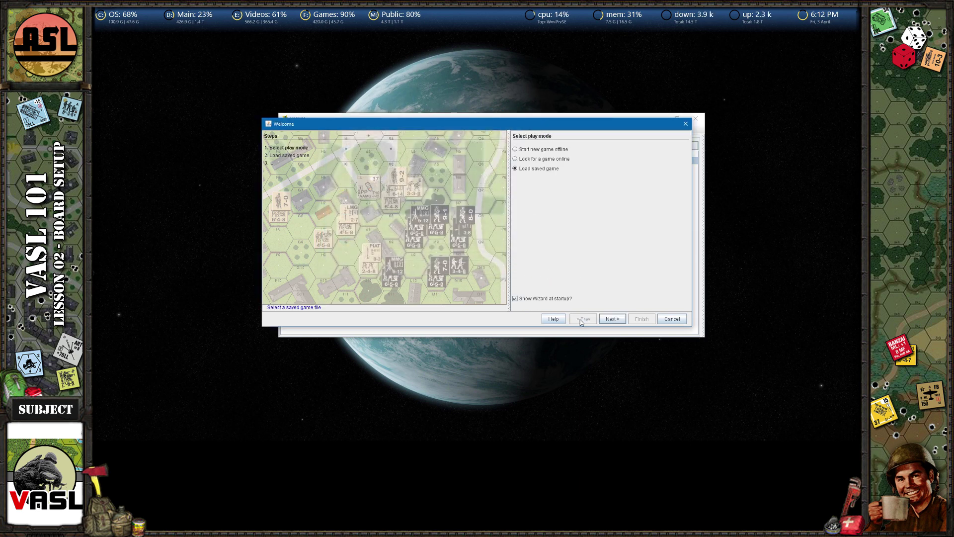
left_click(532, 159)
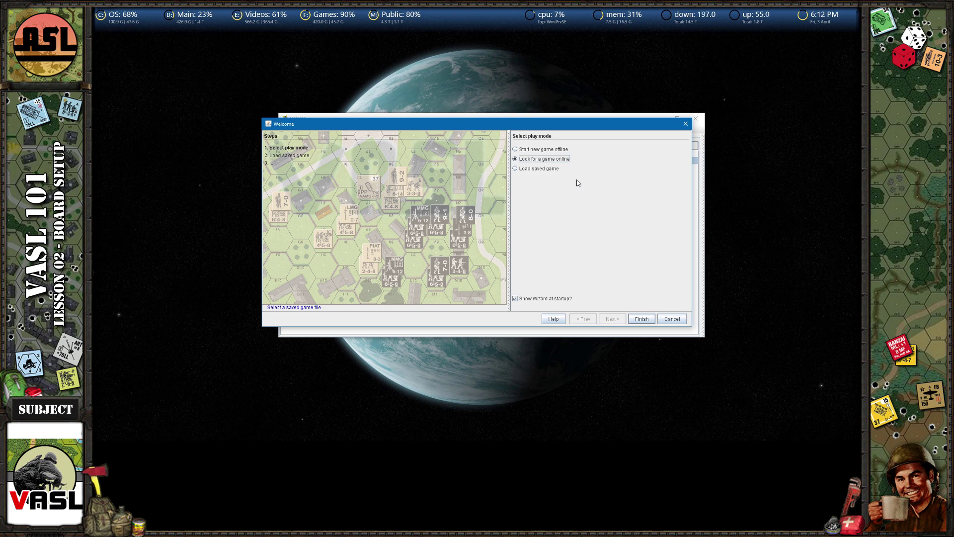
Choose to start a new game offline and proceed to the board selection
left_click(529, 150)
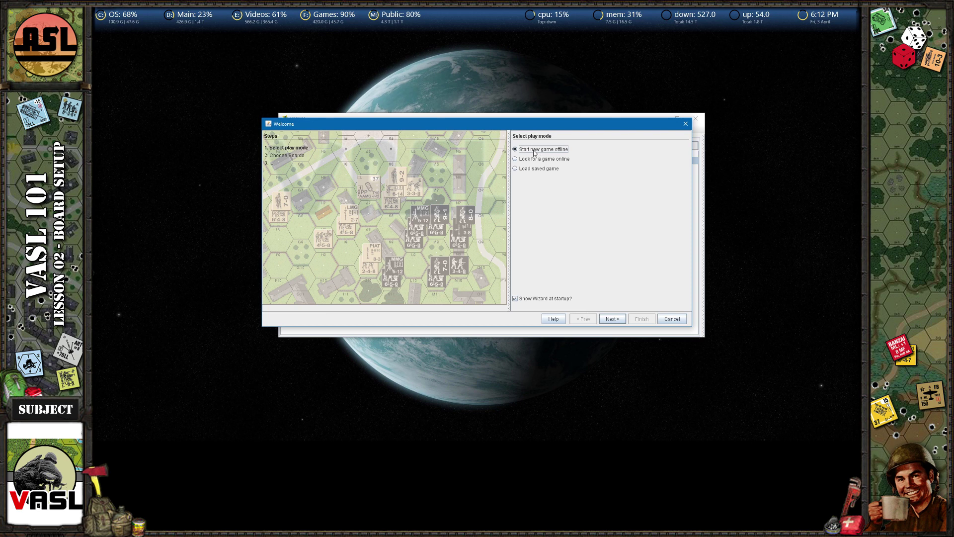
left_click(611, 318)
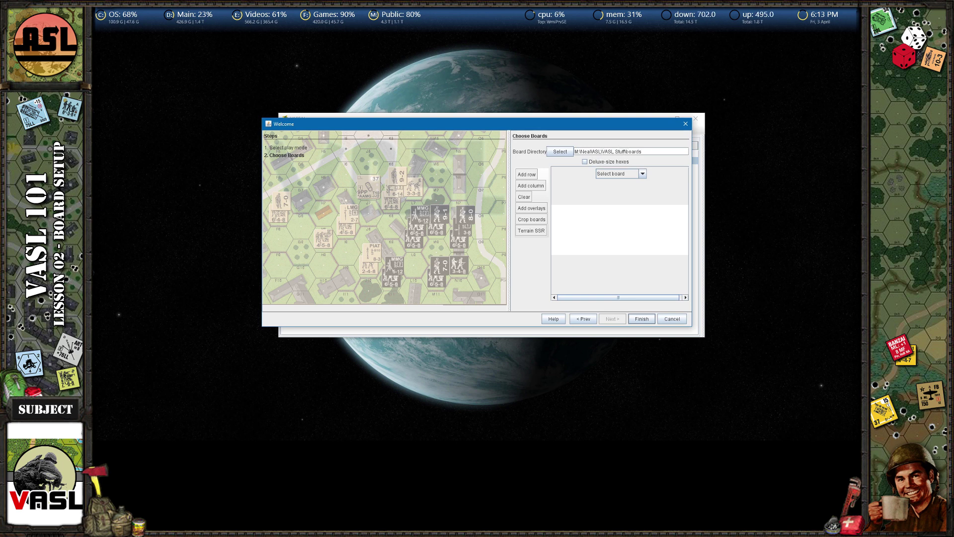
Switch to File Explorer and examine the contents of the boards and saves folders inside VASL Stuff
key("alt+Tab")
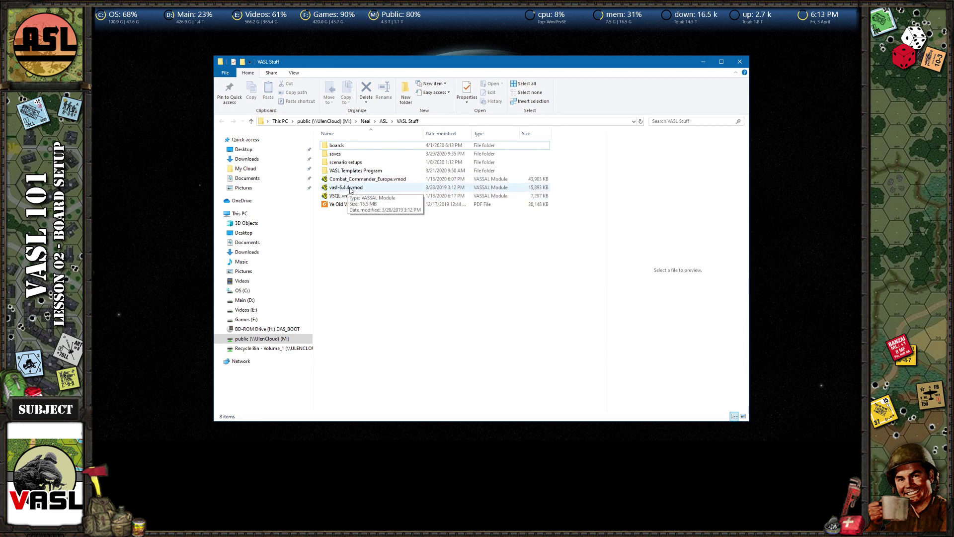
left_click(338, 146)
double_click(338, 147)
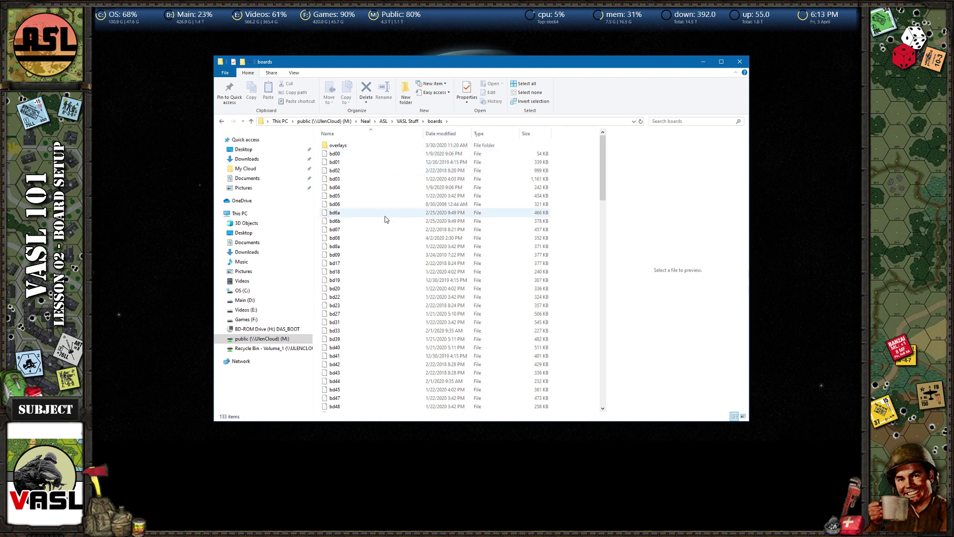
key("BackSpace")
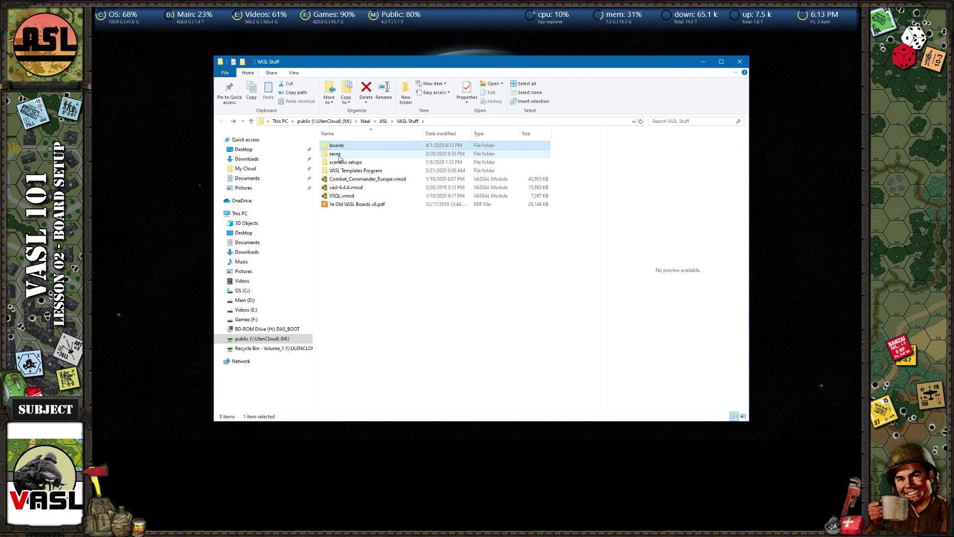
double_click(339, 156)
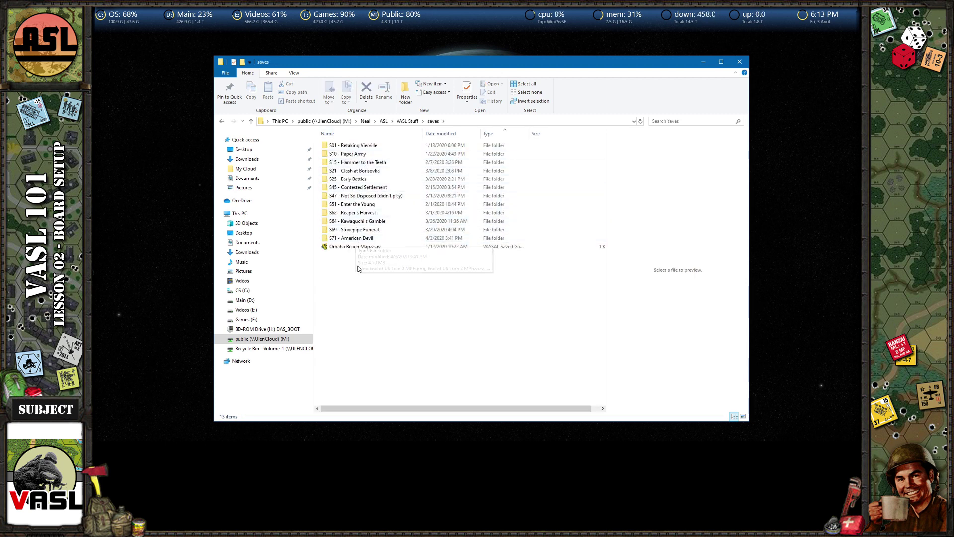
key("alt+Left")
Look through the scenario files in the Setup Templates folder under scenario setups, then put File Explorer away
double_click(350, 163)
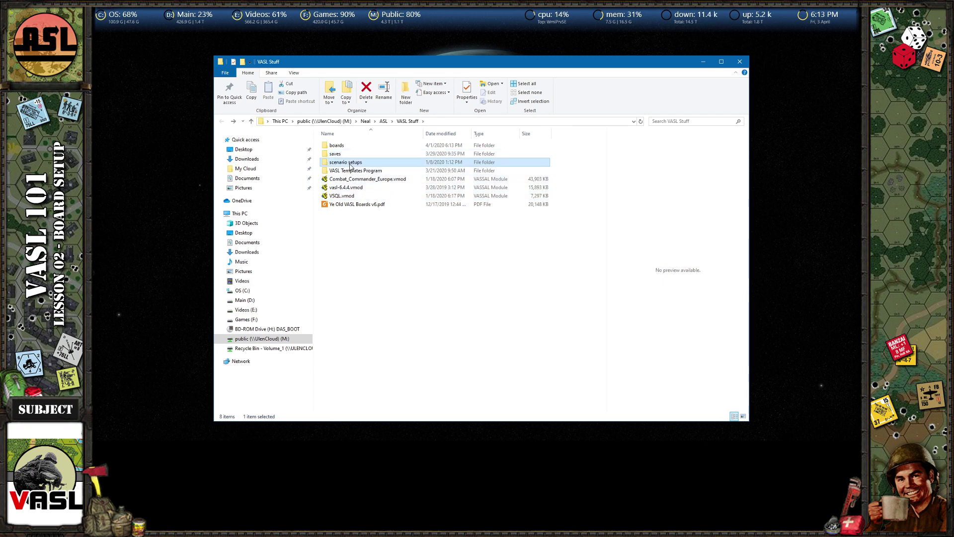
double_click(352, 151)
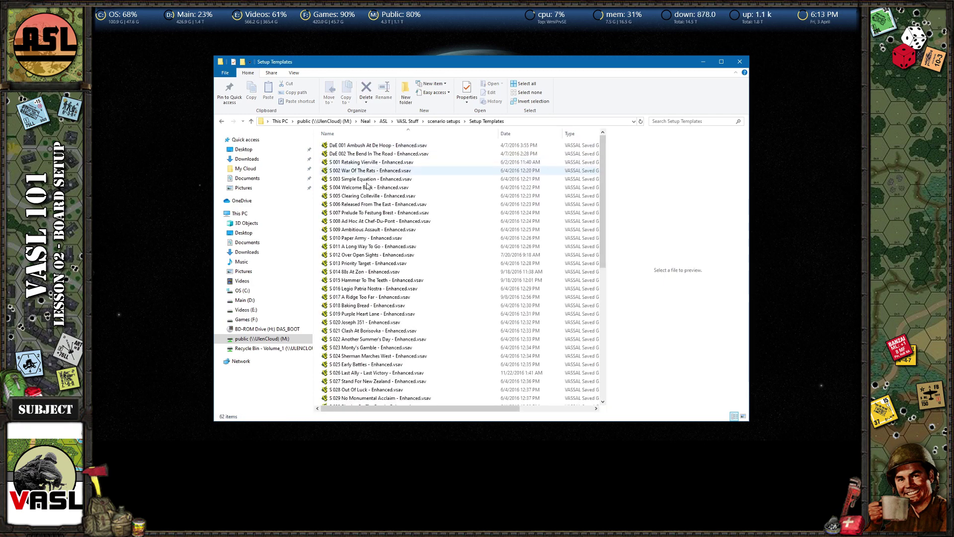
scroll(422, 273, "down", 10)
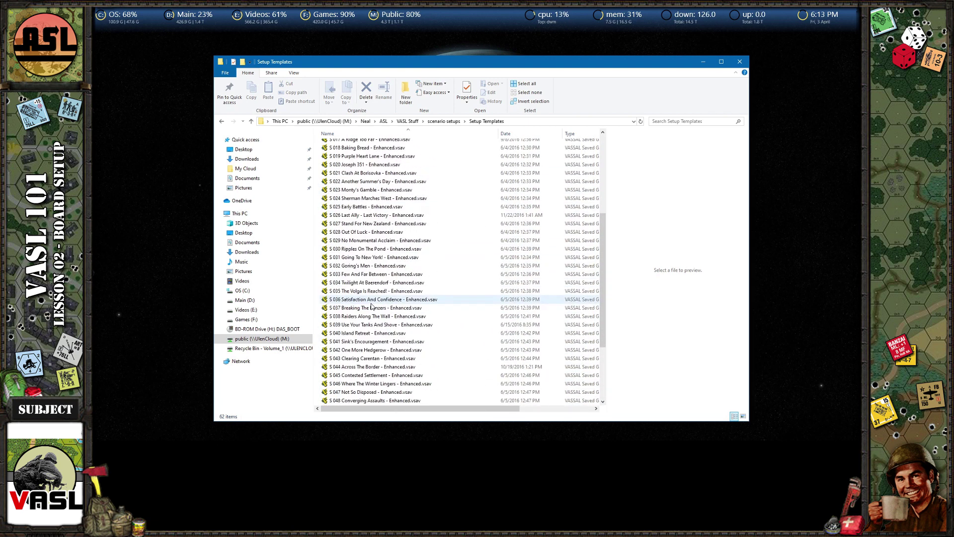
scroll(370, 307, "up", 10)
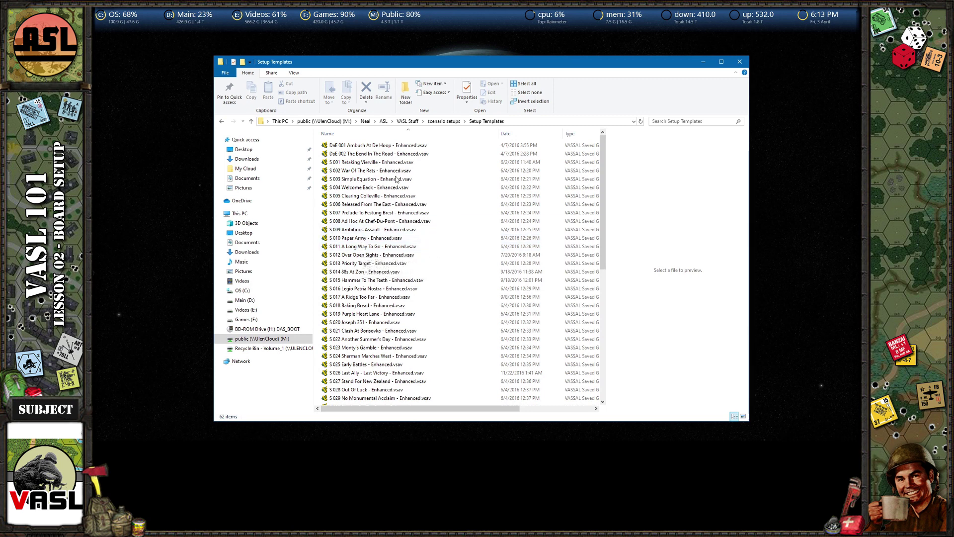
left_click(382, 161)
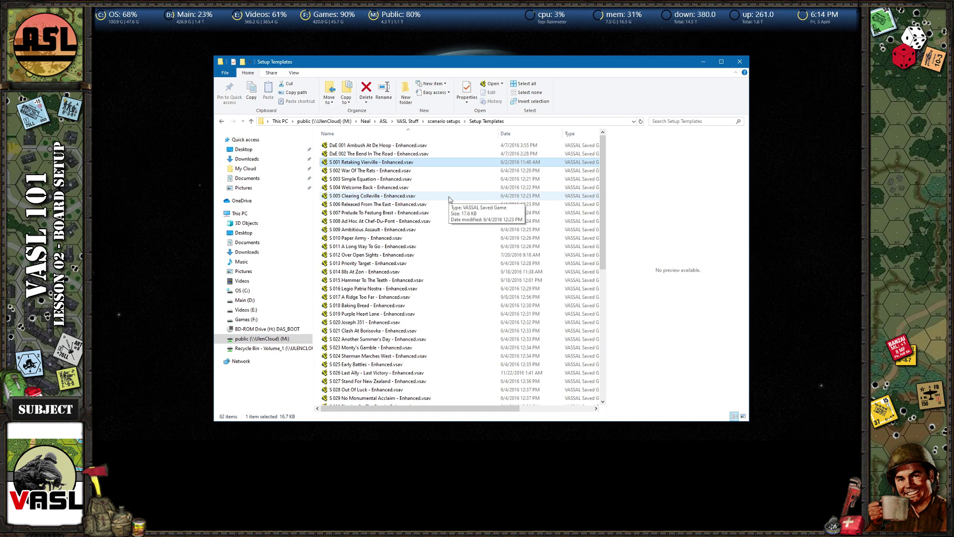
key("alt+Up")
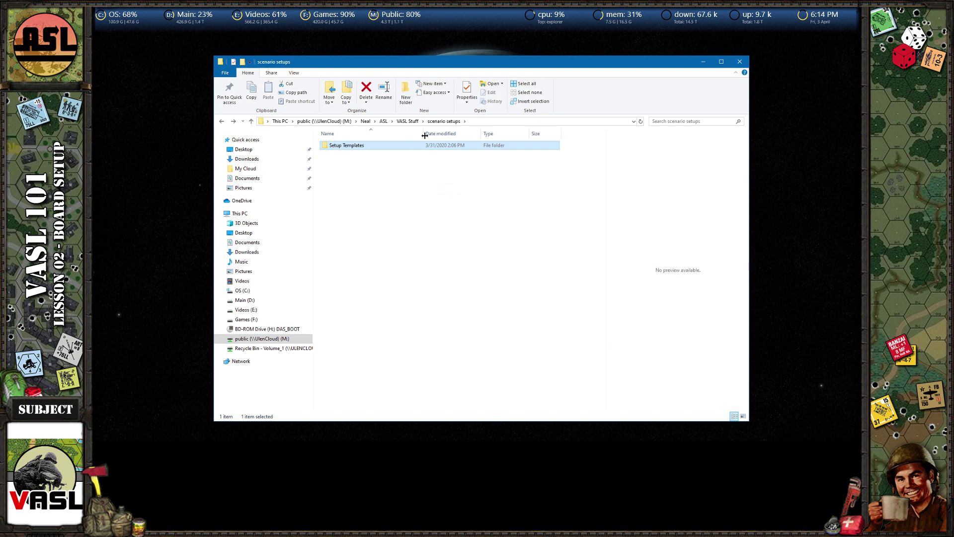
key("BackSpace")
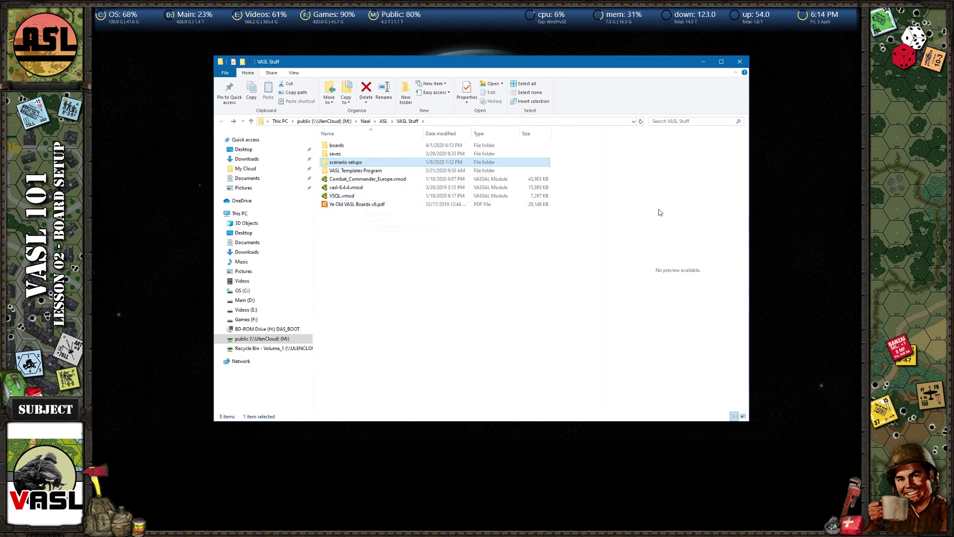
left_click(703, 61)
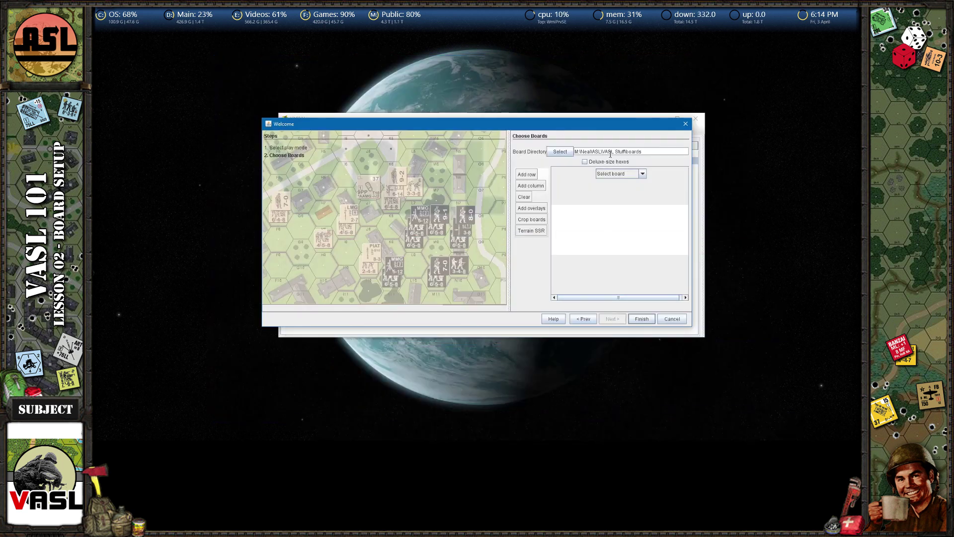
Switch to the VASL website in the browser and review the Standard Boards in its downloads section
left_click(584, 162)
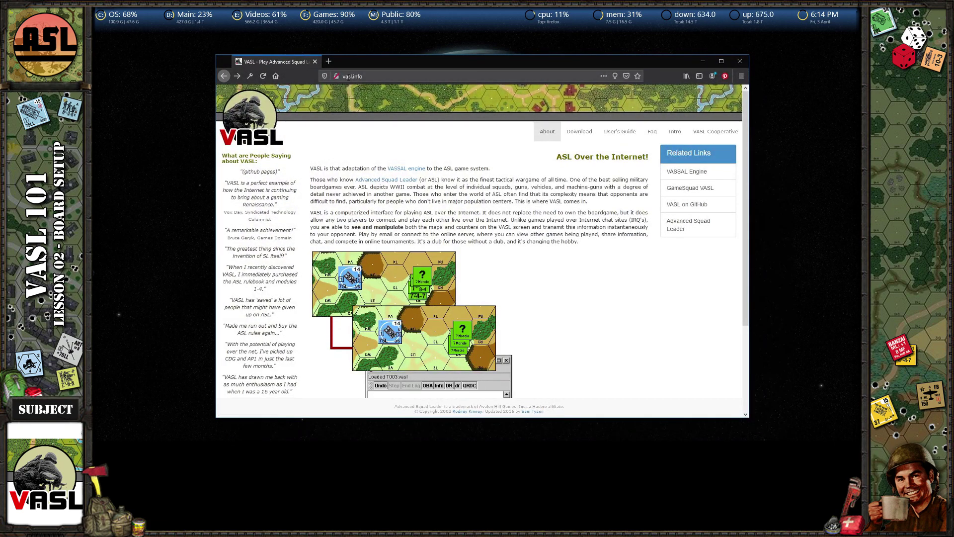
left_click(579, 132)
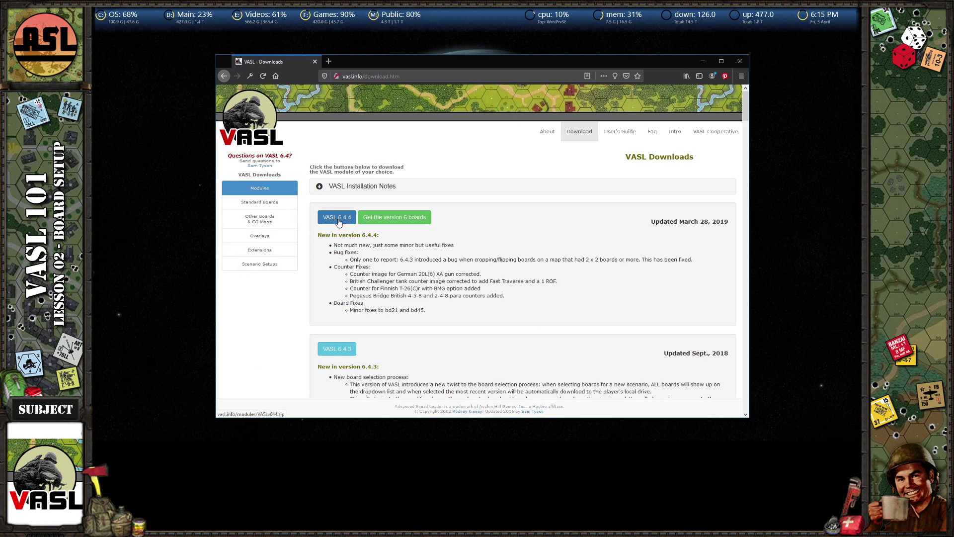
left_click(259, 204)
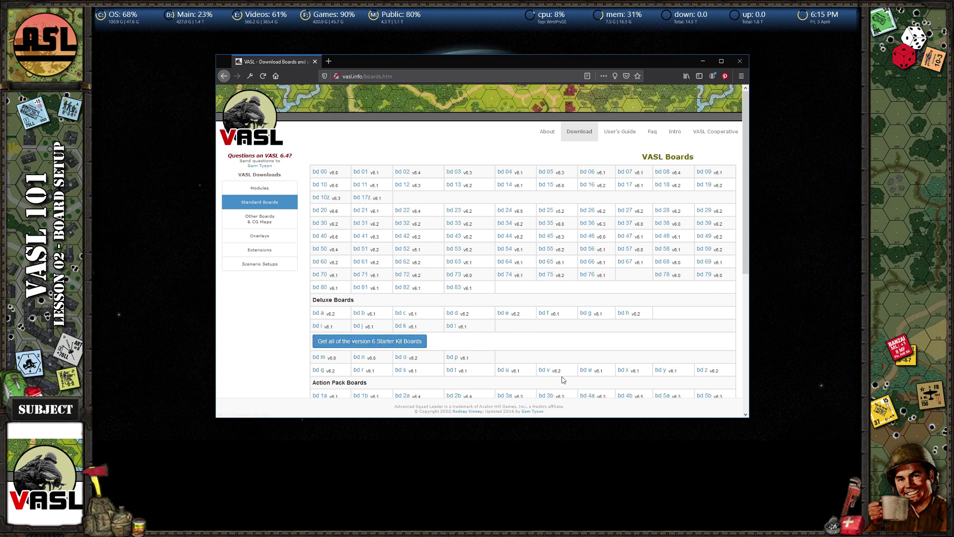
scroll(600, 352, "down", 1)
scroll(599, 352, "down", 3)
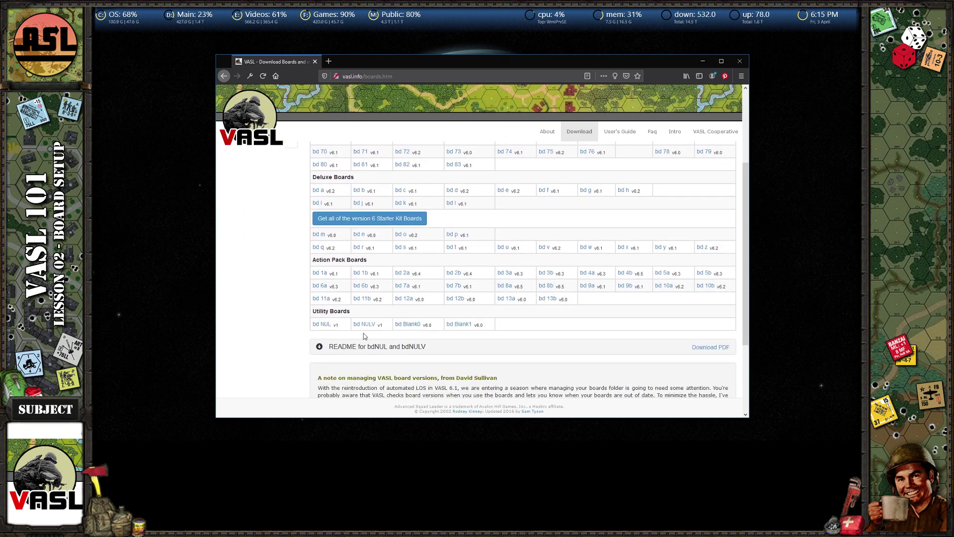
scroll(392, 313, "up", 3)
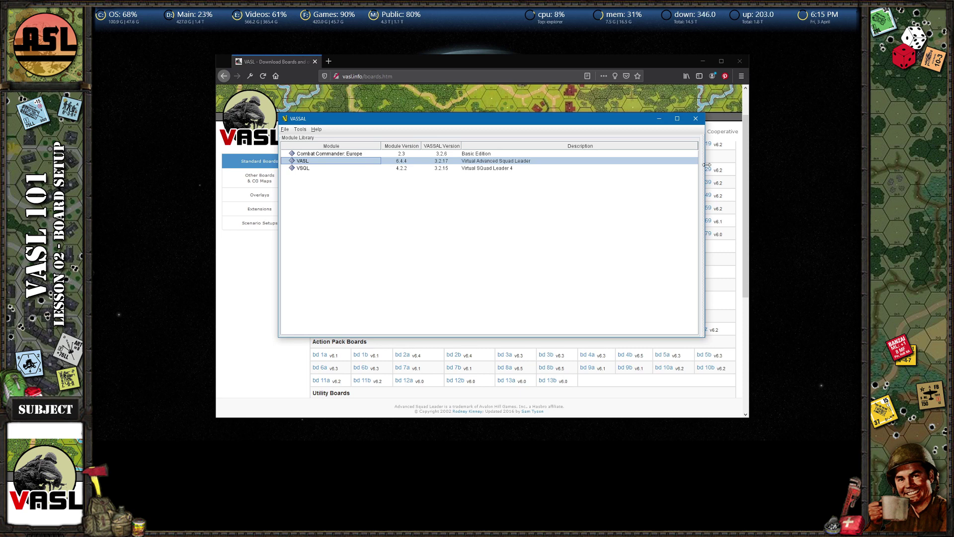
left_click(703, 60)
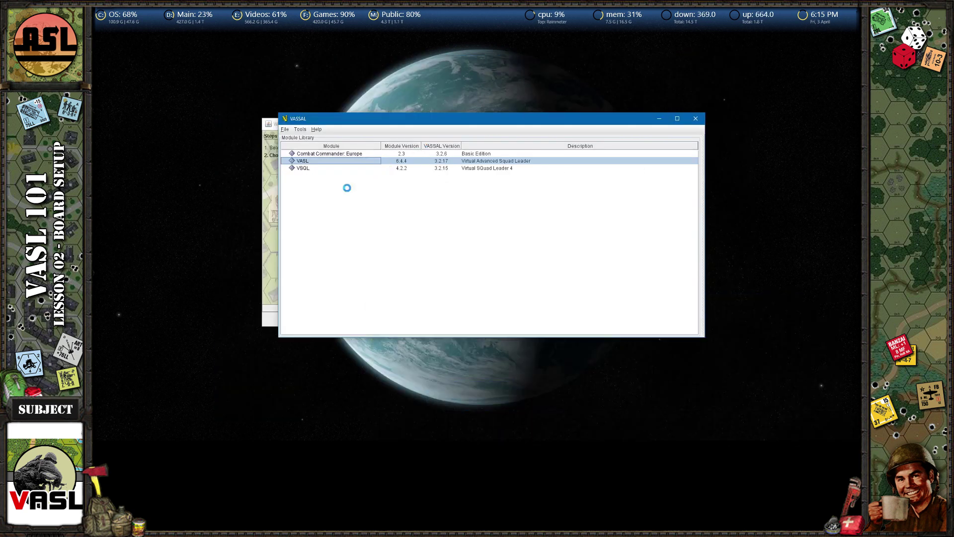
left_click(264, 183)
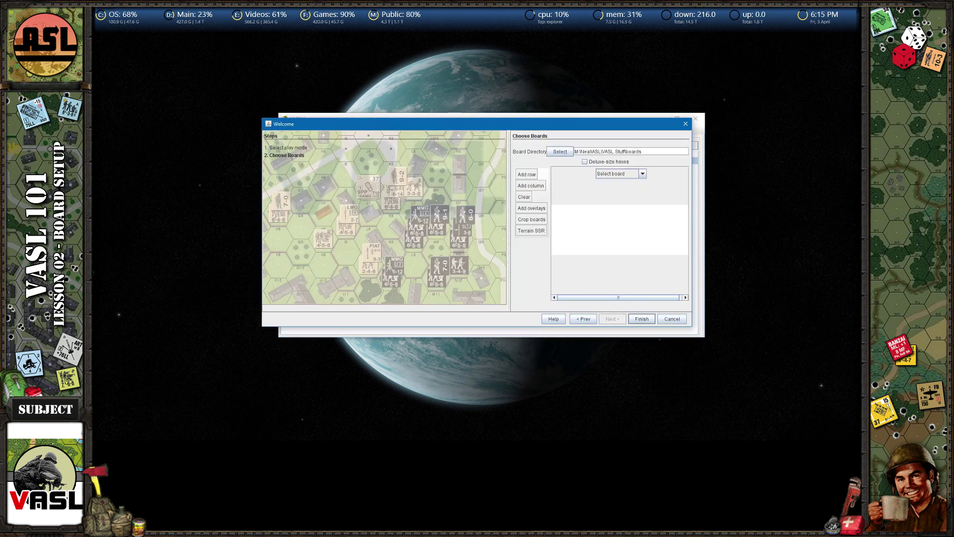
key("alt+Tab")
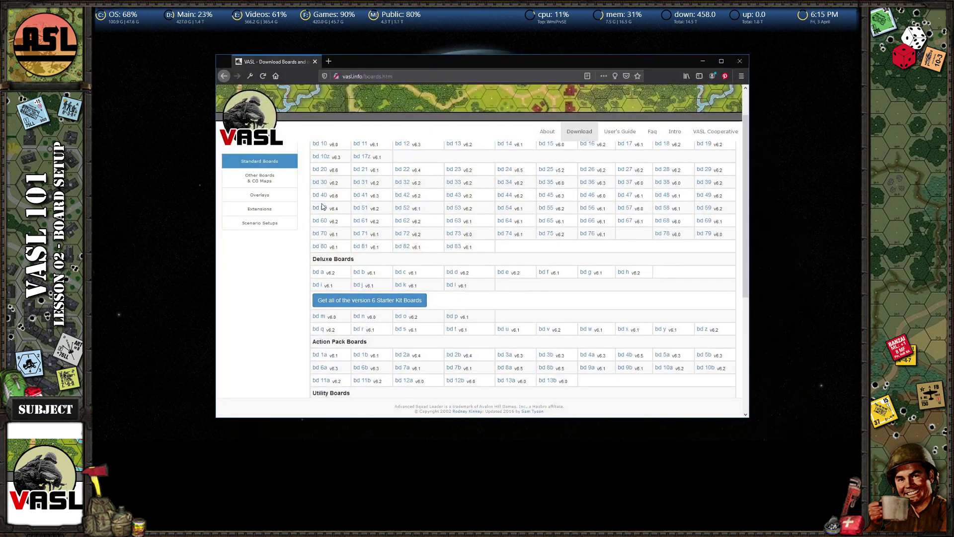
Review the Other Boards & CG Maps downloads, from the Multi-Man Publishing maps through the homegrown VASL boards
left_click(259, 180)
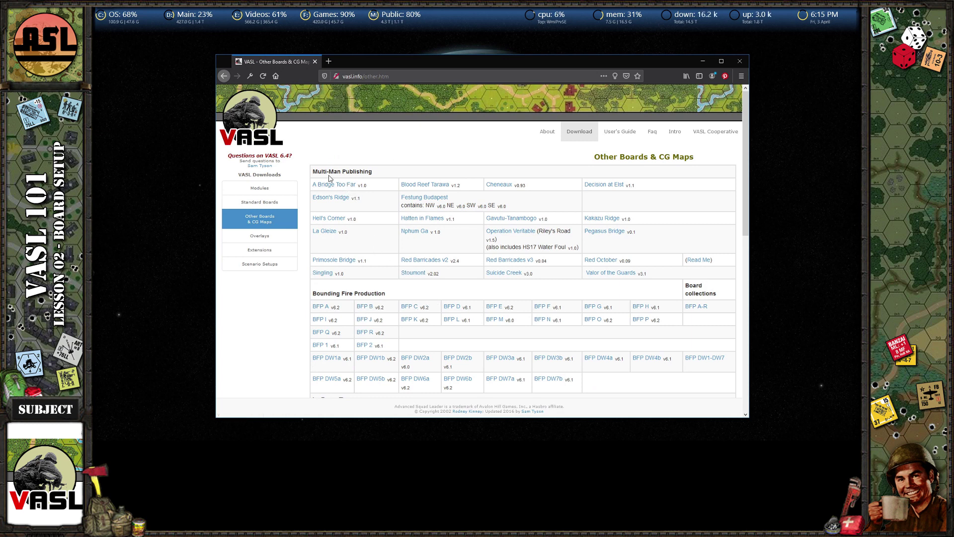
scroll(524, 285, "down", 2)
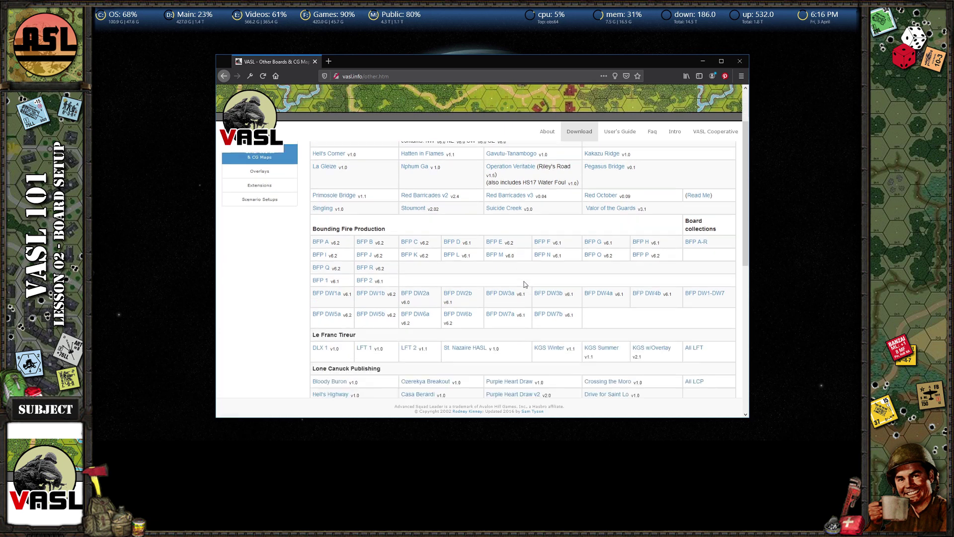
scroll(524, 284, "down", 1)
scroll(348, 358, "down", 1)
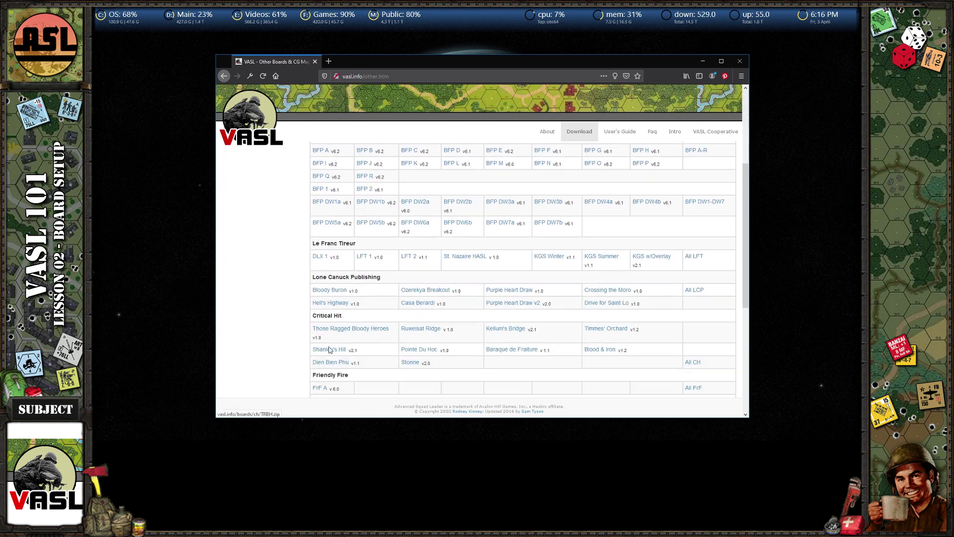
scroll(348, 350, "down", 2)
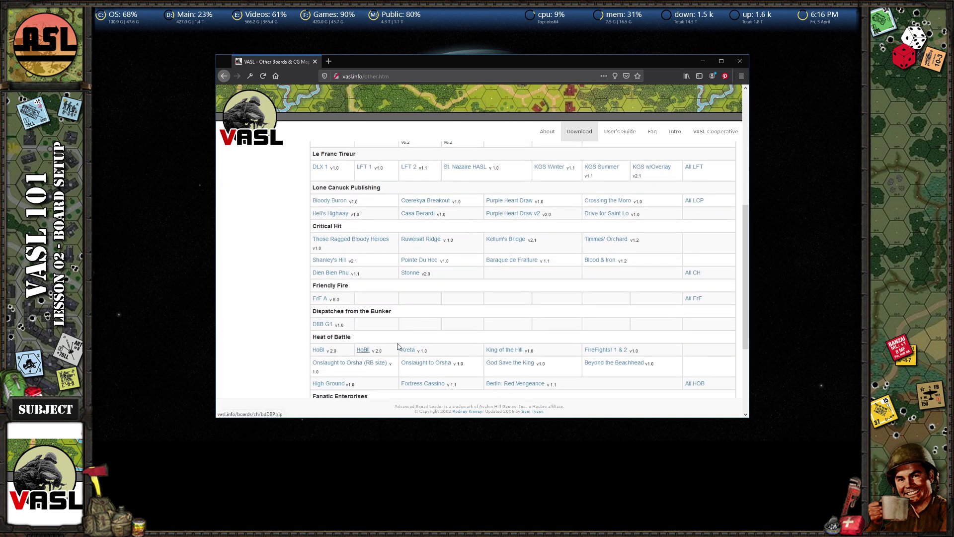
scroll(410, 345, "down", 2)
scroll(408, 348, "down", 1)
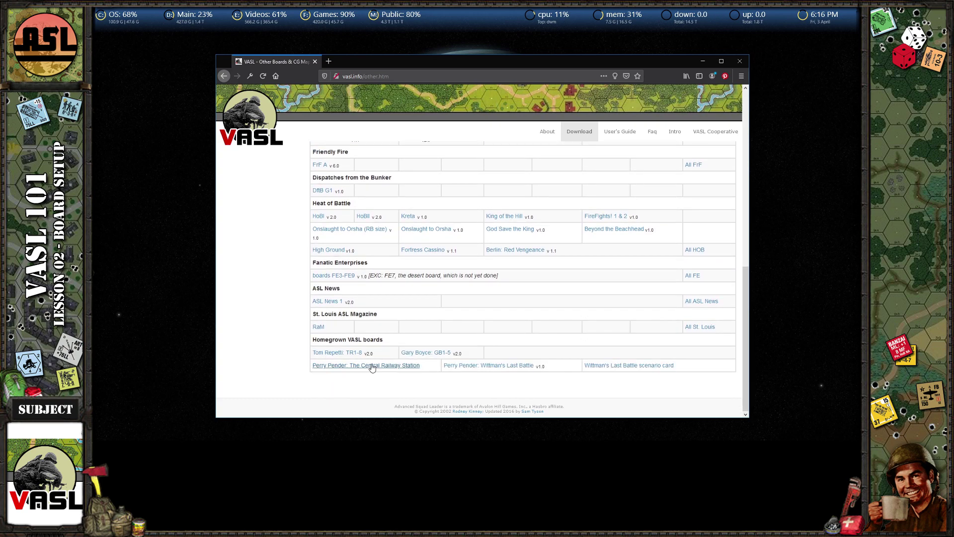
scroll(377, 367, "up", 5)
scroll(382, 315, "up", 5)
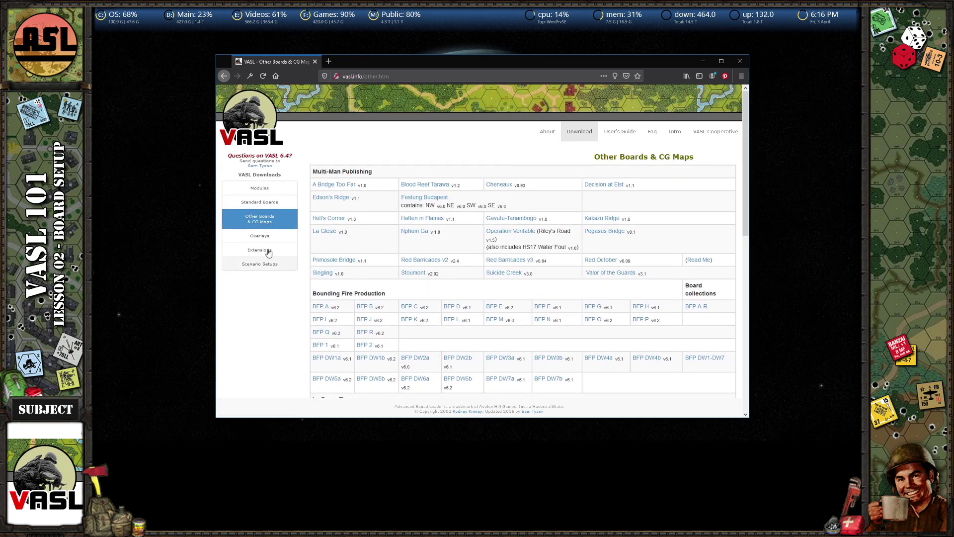
Review the Overlays downloads and the VASL 6.x Extensions list on the VASL website
left_click(266, 234)
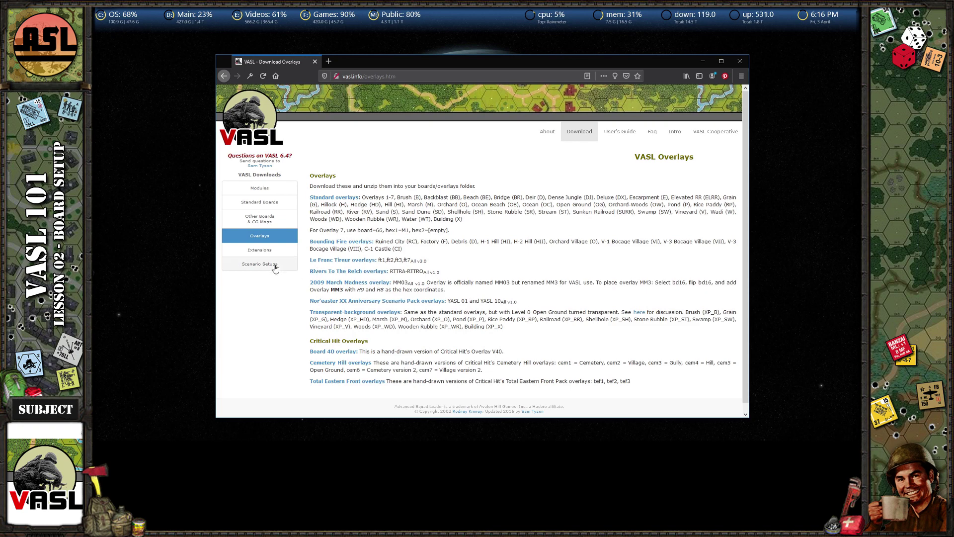
left_click(260, 250)
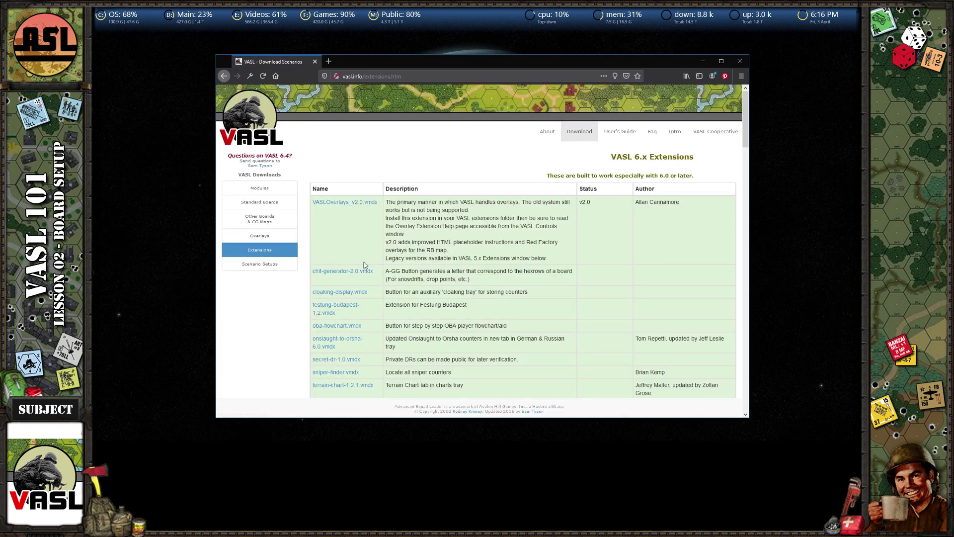
scroll(467, 343, "down", 3)
scroll(467, 342, "up", 3)
Review the Scenario Setups downloads, including the MMP, Journal and StarterKit scenario lists
left_click(277, 267)
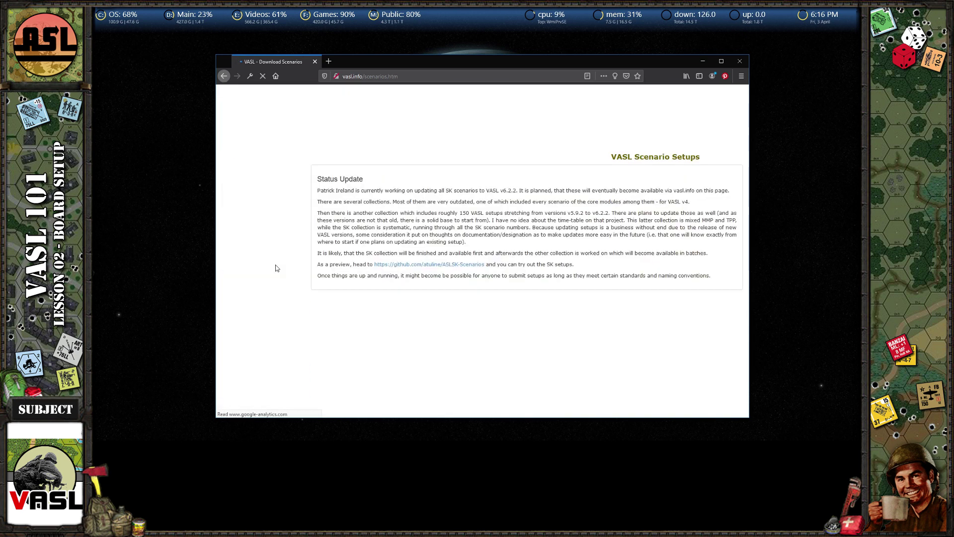
scroll(452, 276, "down", 3)
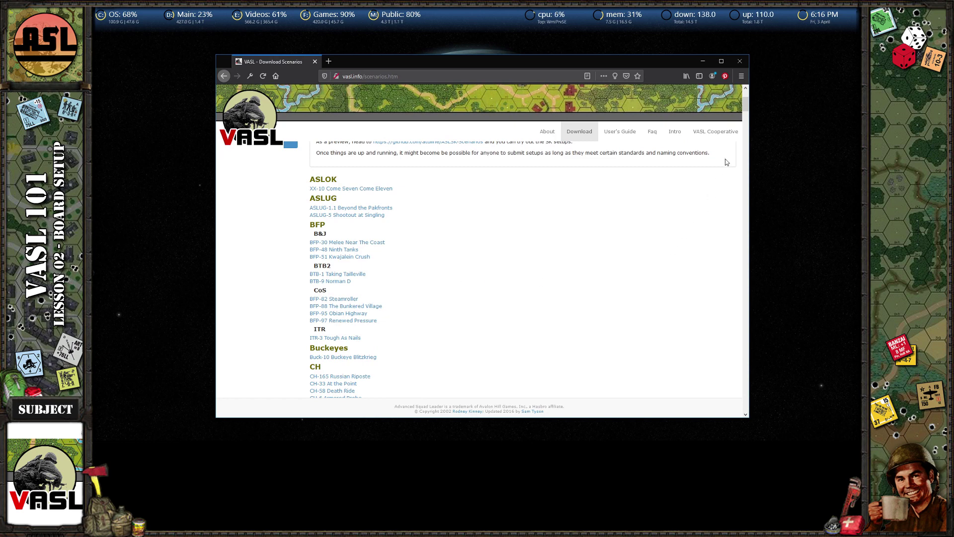
left_click_drag(745, 106, 745, 186)
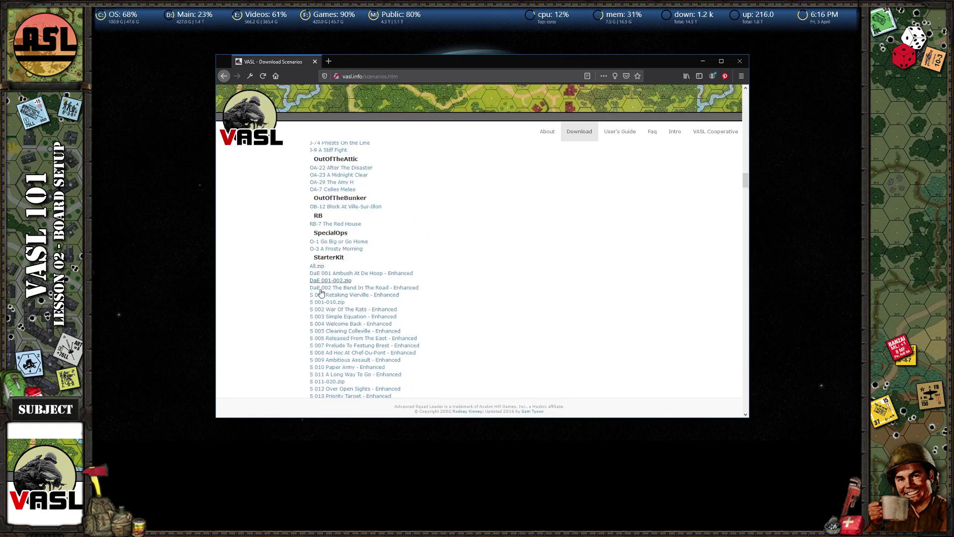
scroll(325, 308, "up", 10)
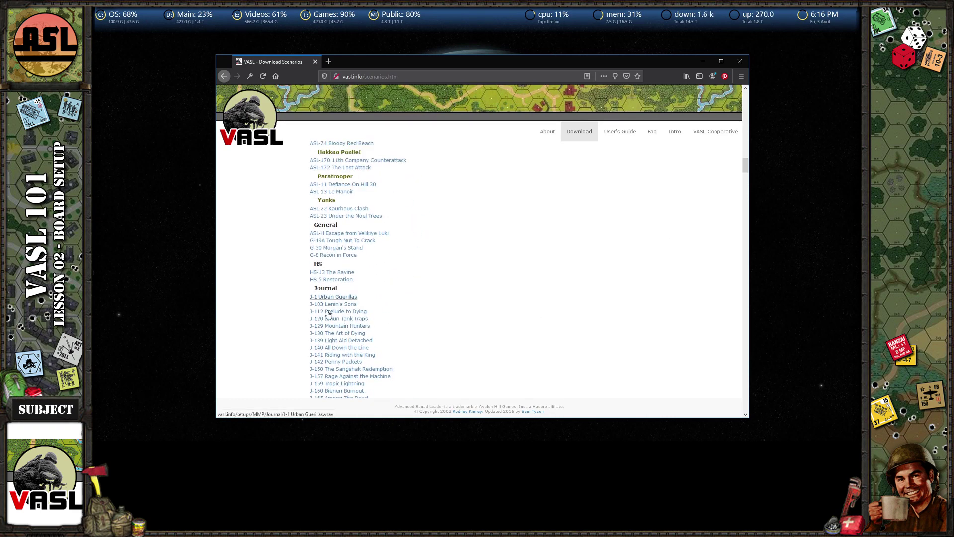
scroll(347, 322, "up", 3)
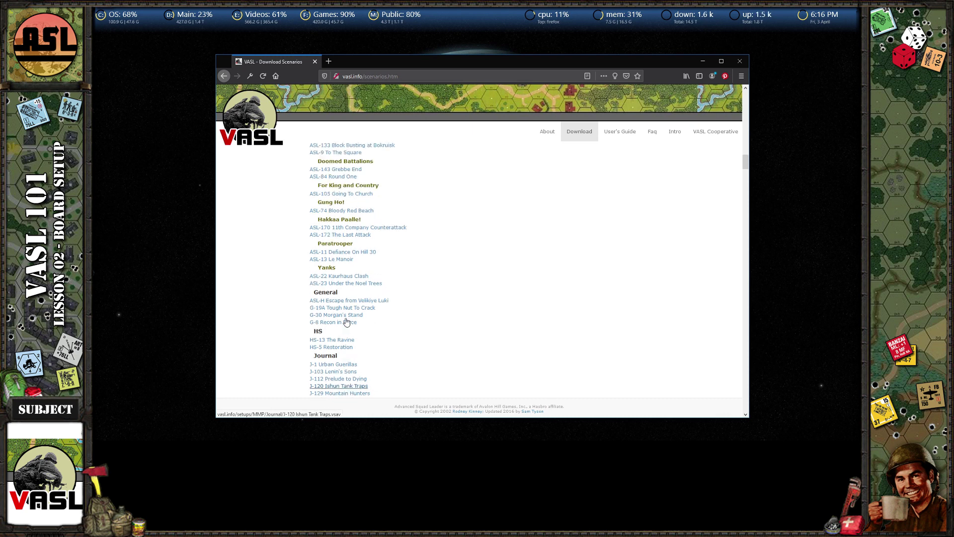
scroll(346, 322, "up", 10)
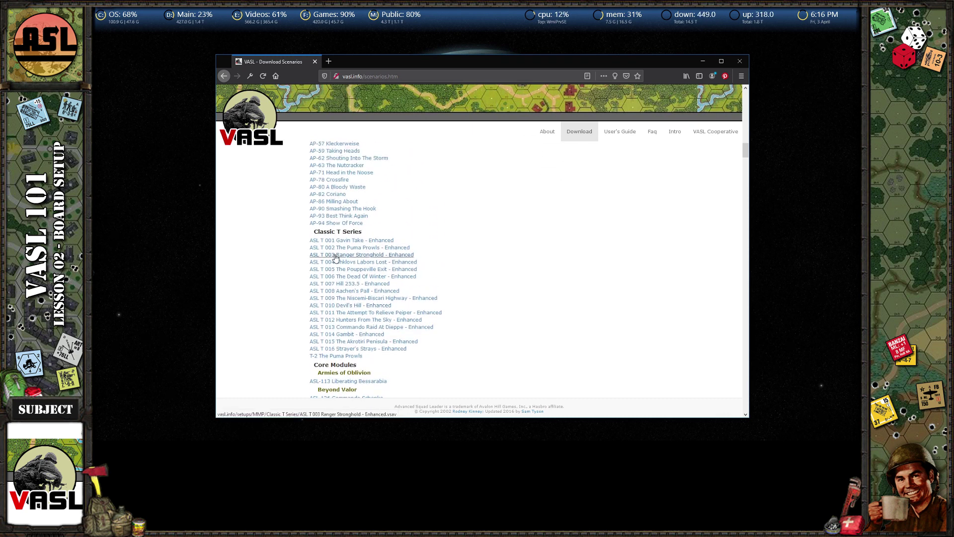
scroll(336, 257, "up", 10)
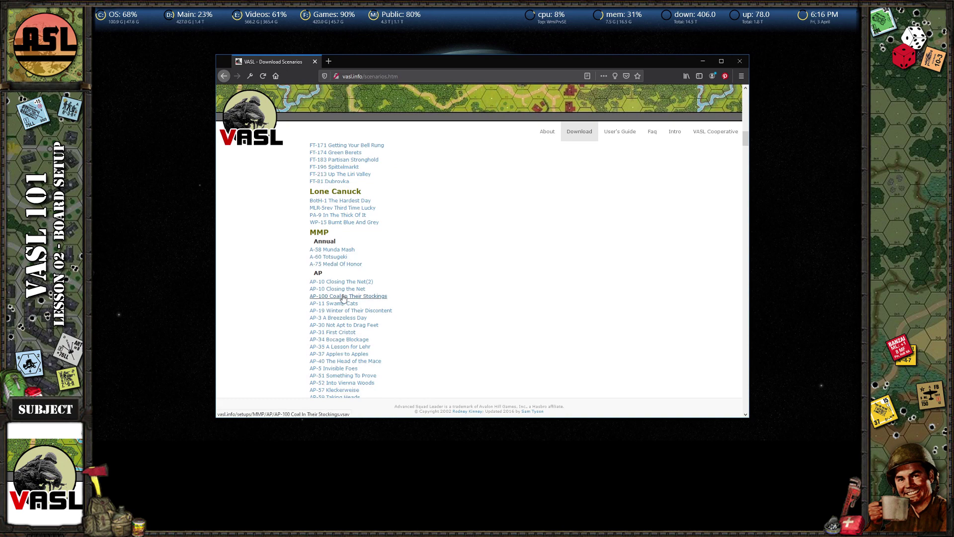
scroll(343, 298, "up", 8)
scroll(338, 268, "down", 6)
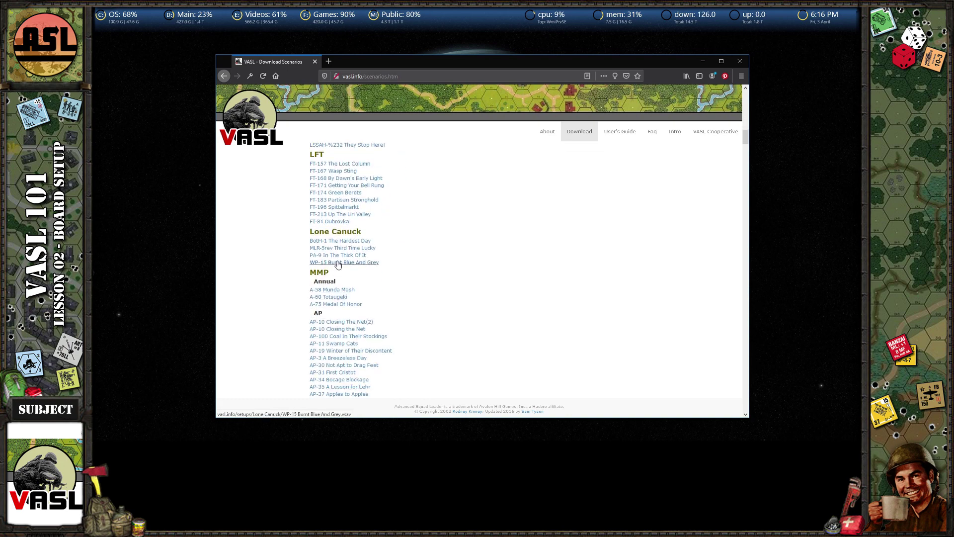
scroll(387, 287, "up", 15)
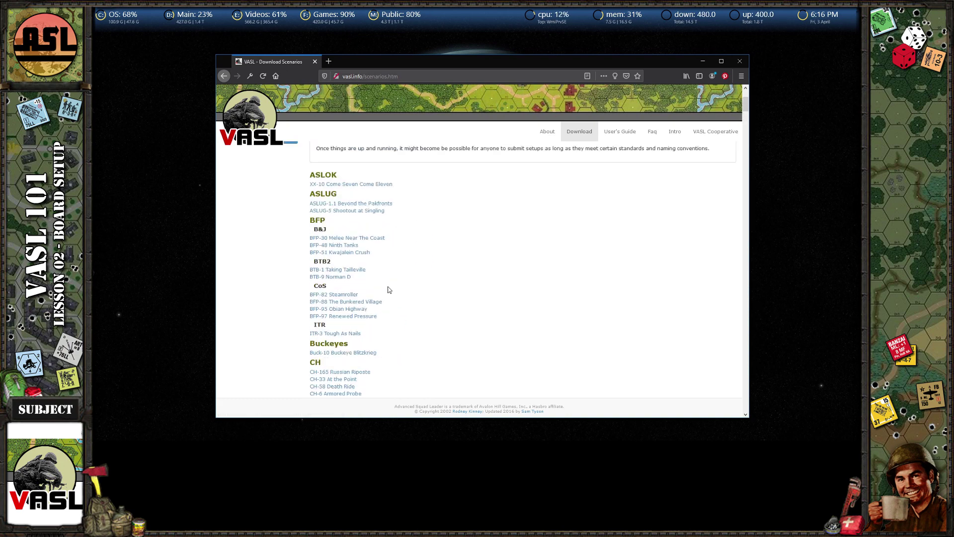
scroll(389, 290, "up", 3)
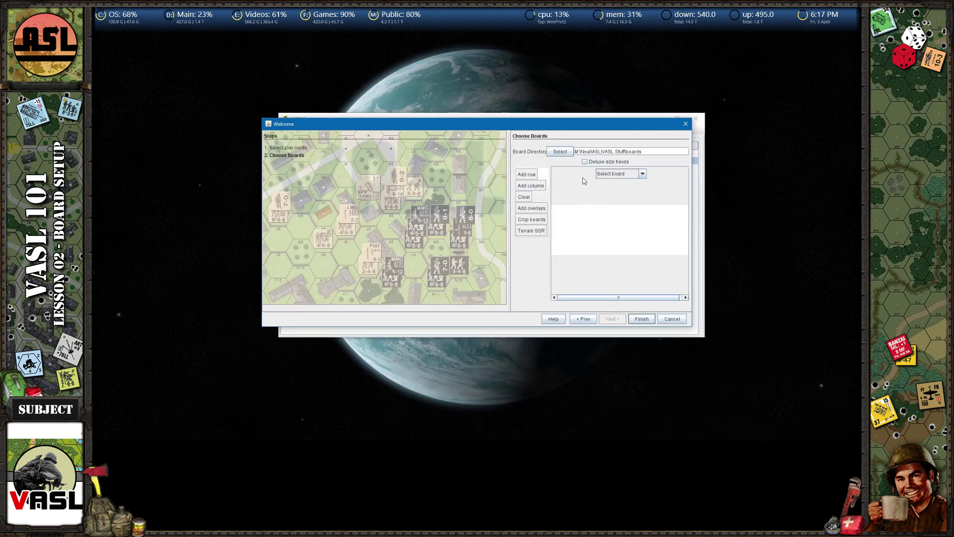
Choose board 04 for the game and add a second row containing board o
left_click(644, 175)
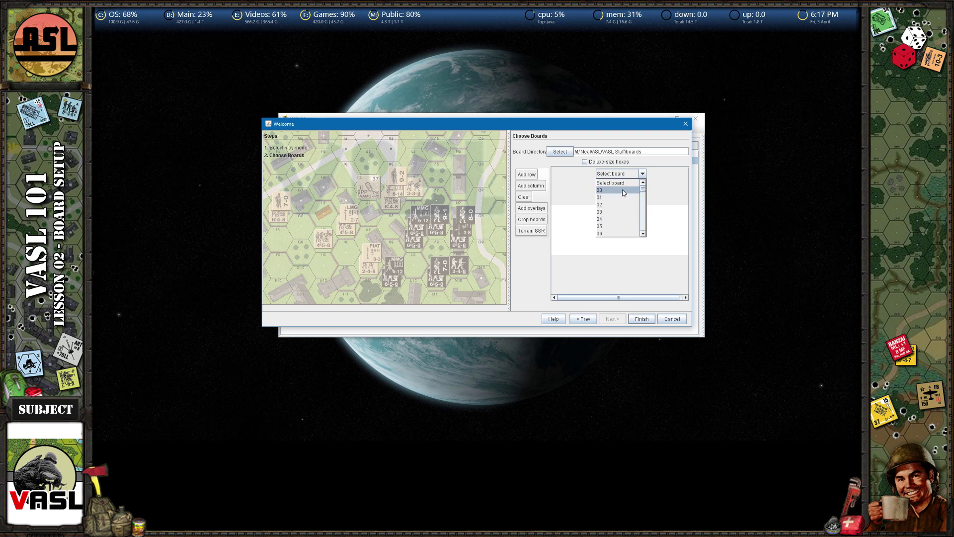
left_click(604, 219)
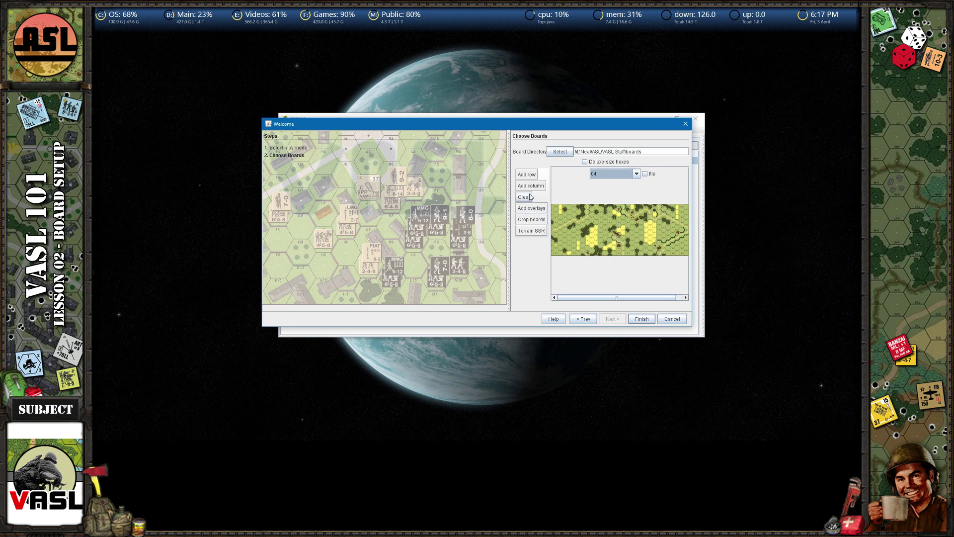
left_click(526, 174)
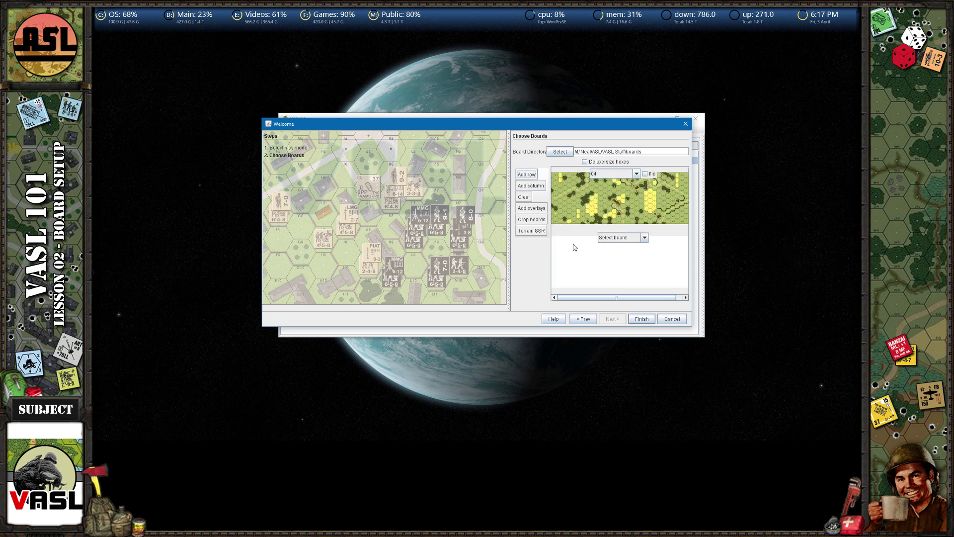
left_click(645, 238)
left_click_drag(645, 255, 646, 277)
scroll(630, 283, "down", 5)
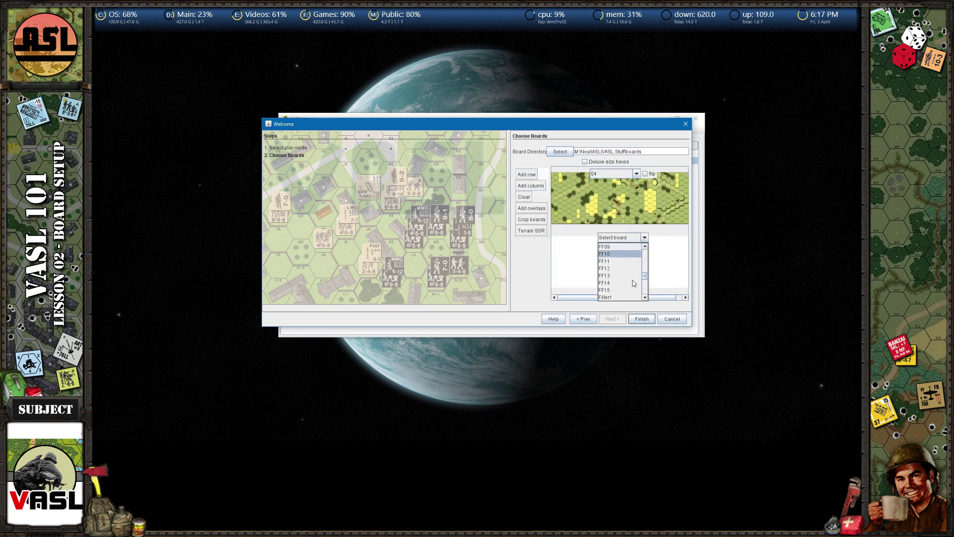
scroll(630, 290, "down", 8)
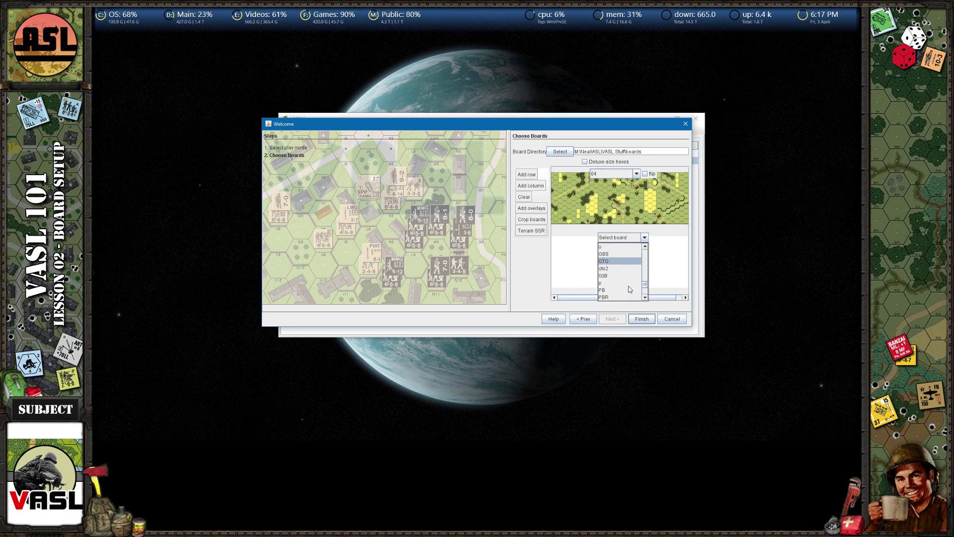
left_click(600, 247)
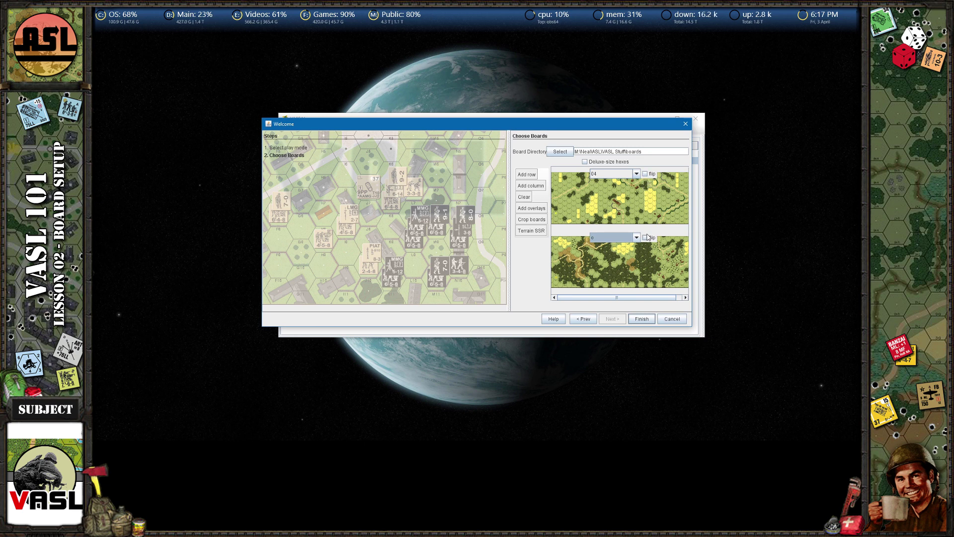
Flip board 04 and restore it, and do the same with board o to compare orientations
left_click(644, 174)
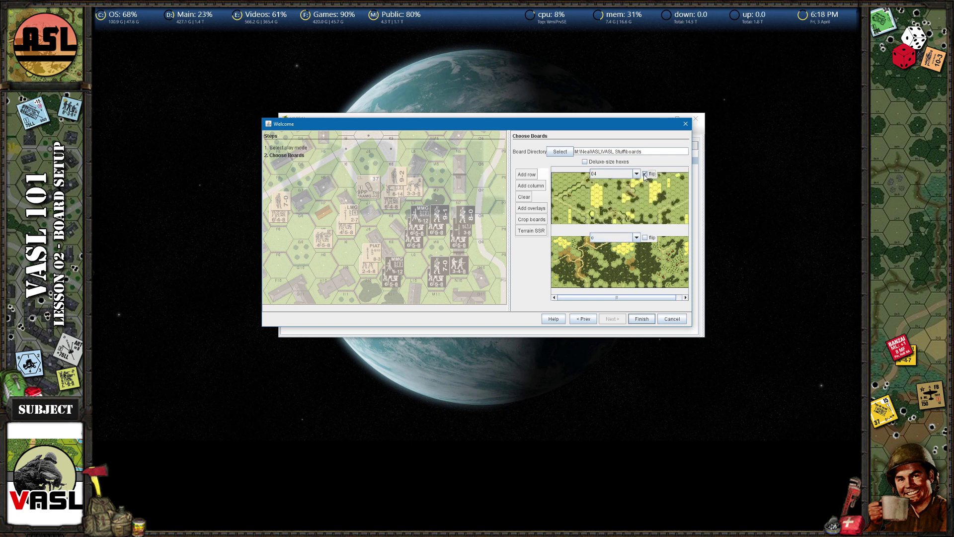
left_click(645, 174)
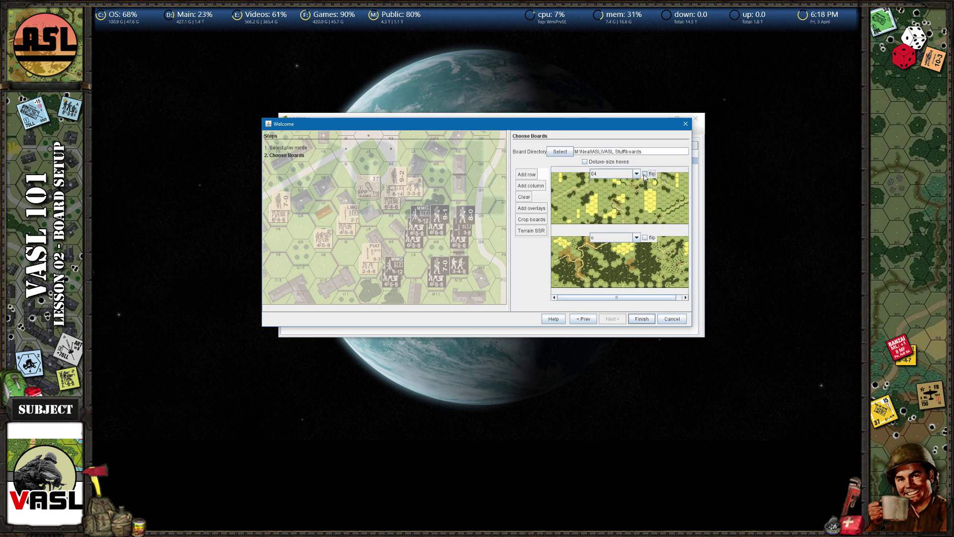
left_click(645, 237)
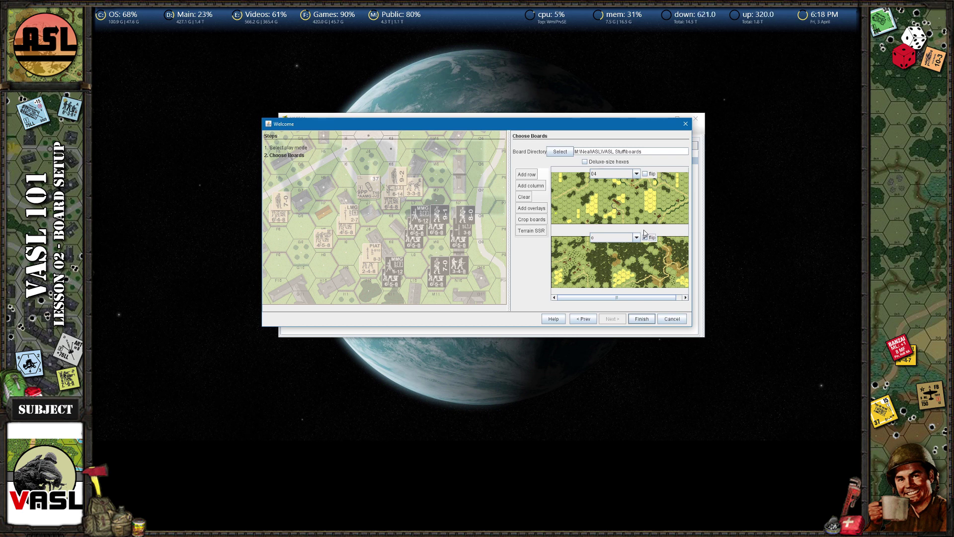
left_click(645, 237)
Clear the board layout and choose board 03 as the first board
left_click(524, 196)
left_click(643, 174)
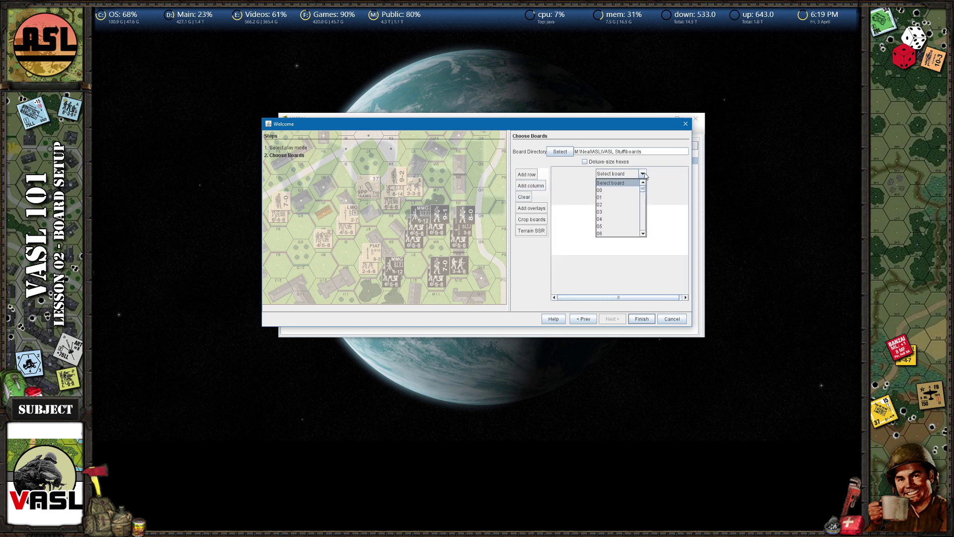
left_click(625, 211)
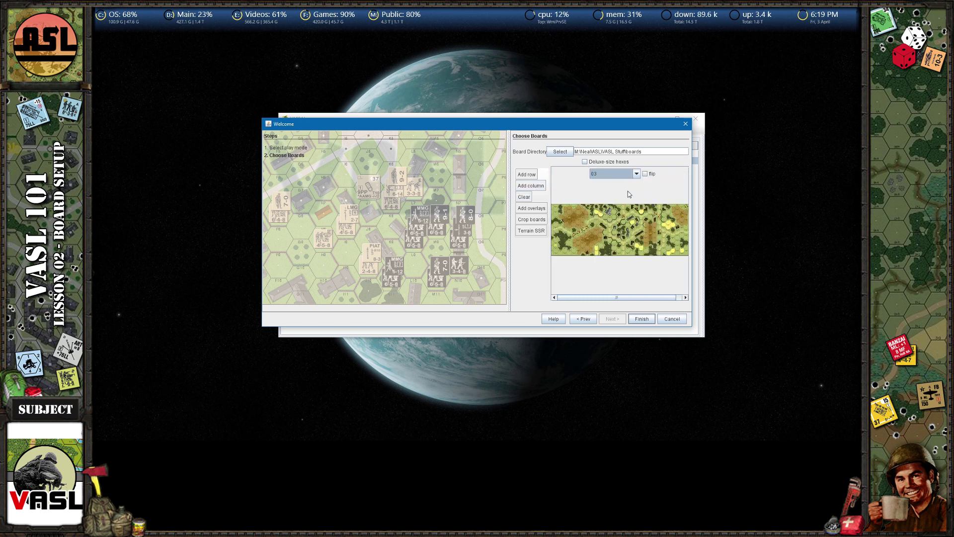
Add a second row containing board o and flip that board
left_click(527, 175)
left_click(644, 237)
left_click_drag(645, 252, 646, 280)
scroll(625, 279, "down", 10)
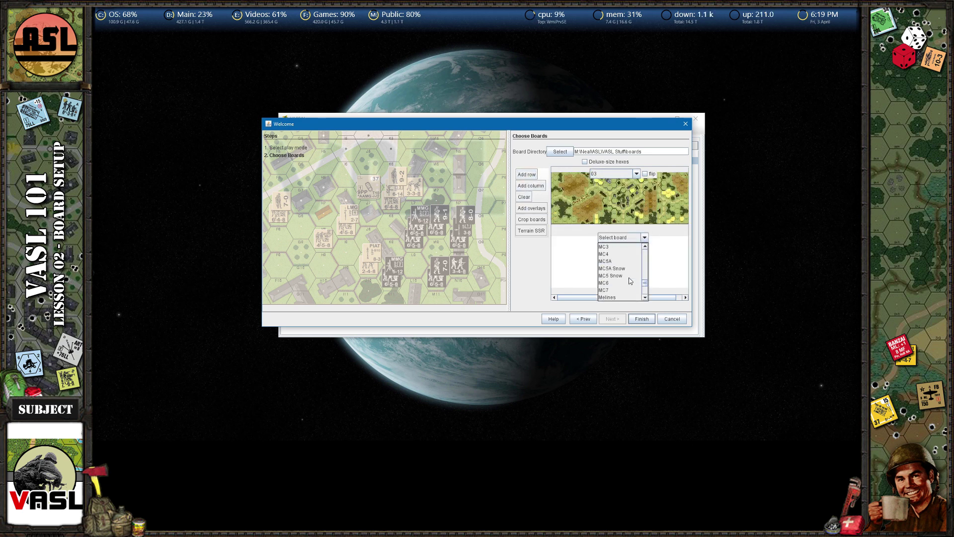
scroll(621, 281, "up", 3)
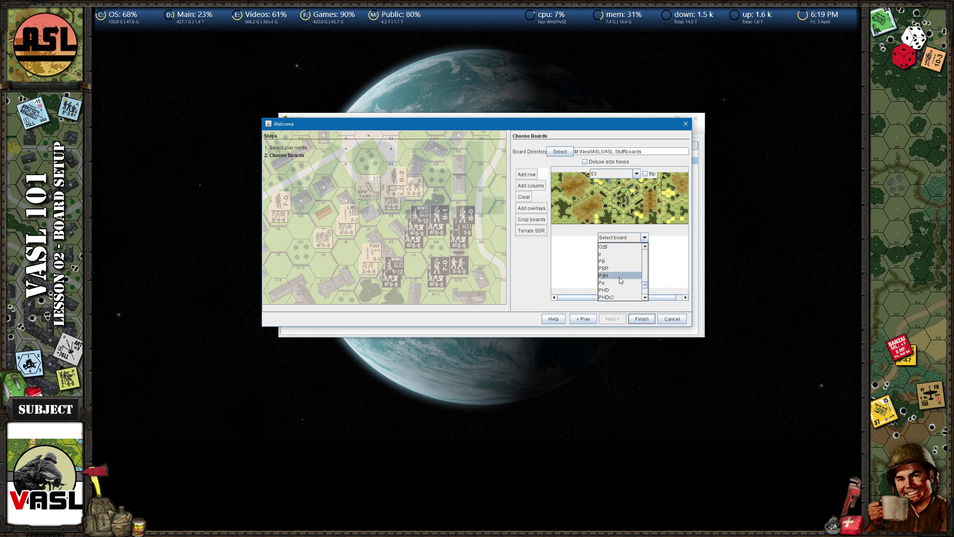
left_click(607, 261)
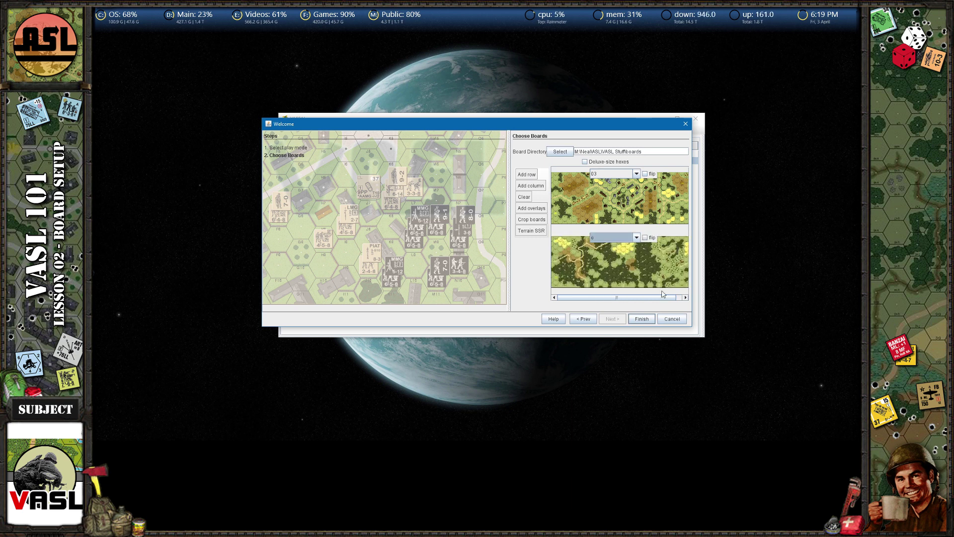
left_click(645, 237)
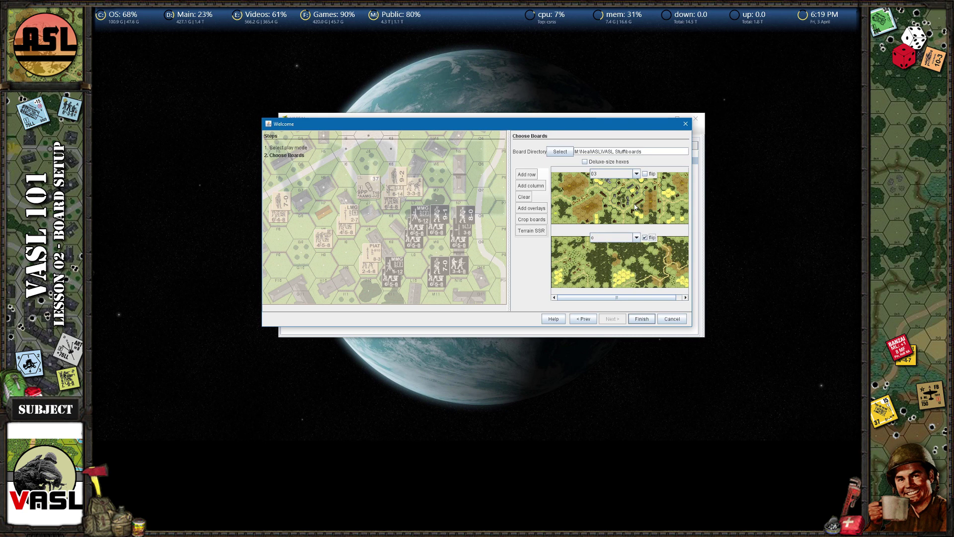
Try deluxe-size hexes for the chosen boards, inspect the enlarged preview, and switch the option off again
left_click(585, 162)
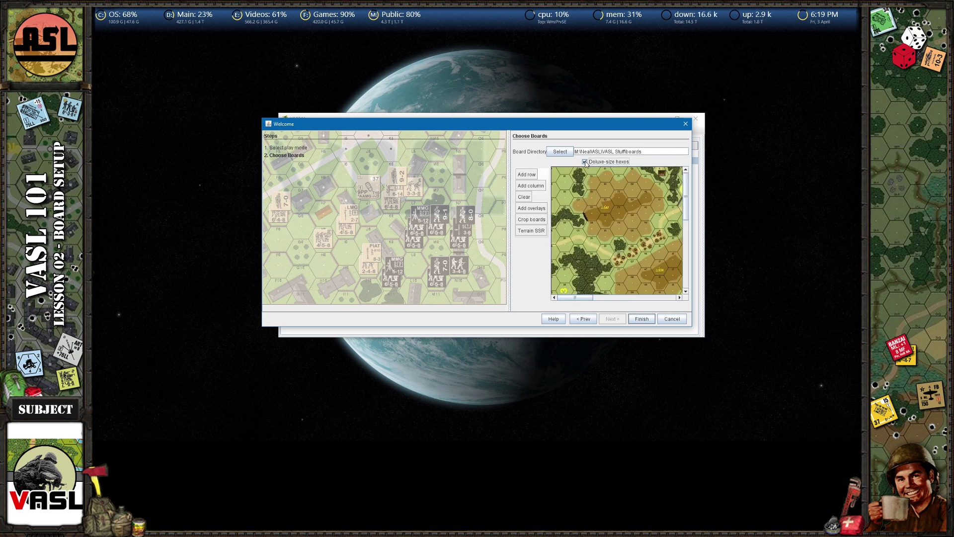
left_click_drag(687, 211, 581, 301)
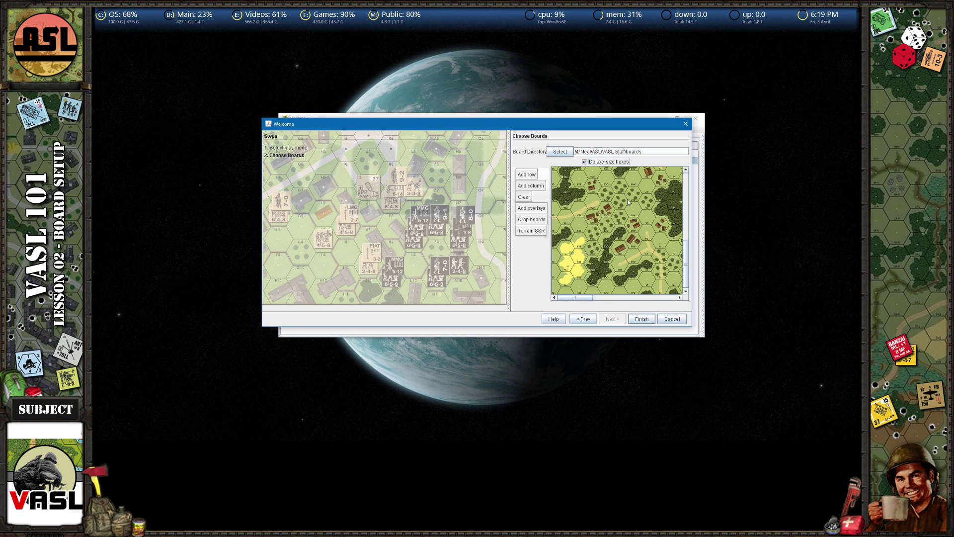
left_click(585, 161)
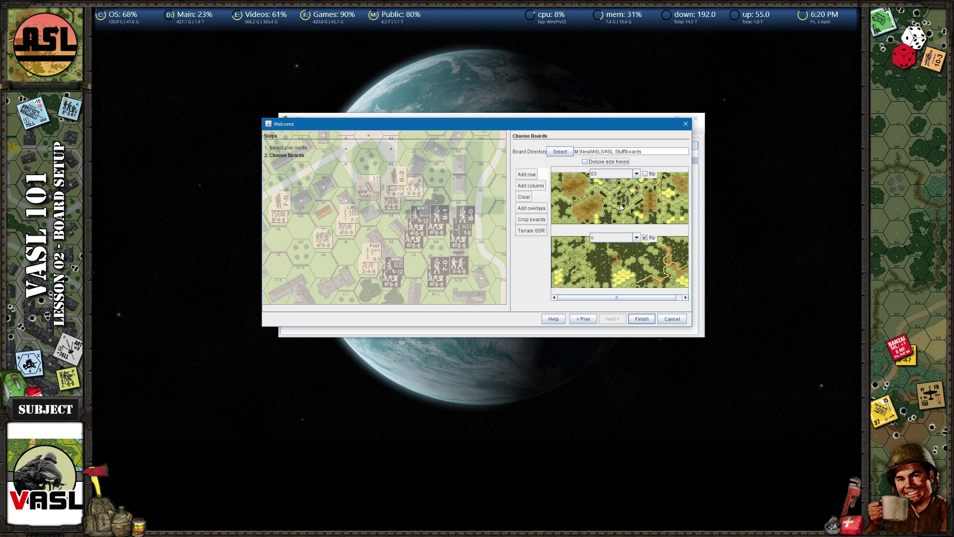
Finish the board selection and enlarge the map area to show where the two boards join
left_click(641, 319)
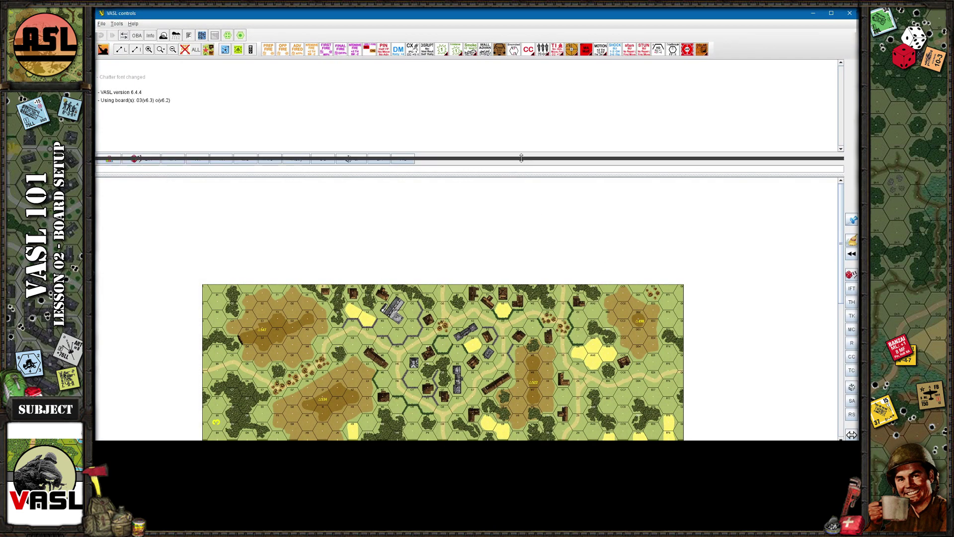
scroll(676, 256, "up", 2)
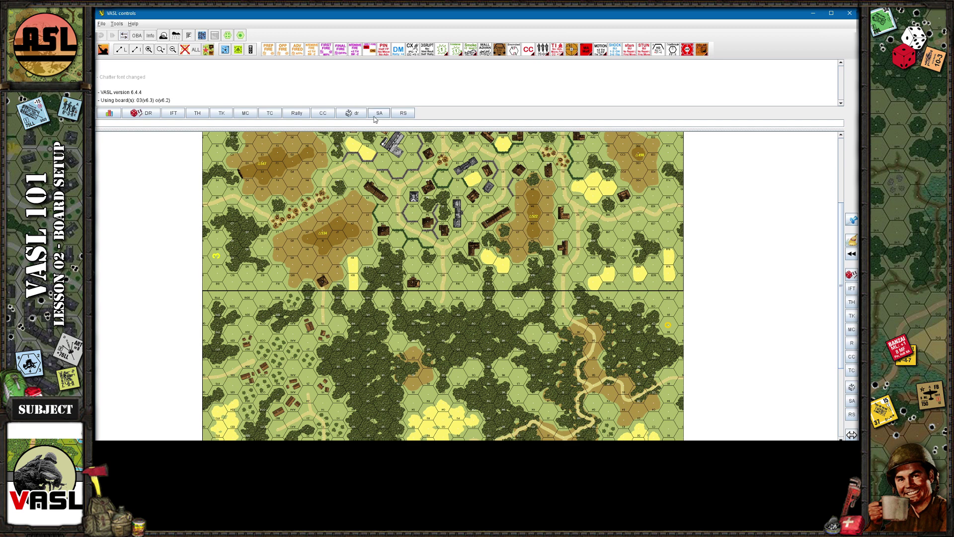
Open the option to pick new boards for this scenario, view the current layout, and close it without changes
left_click(103, 51)
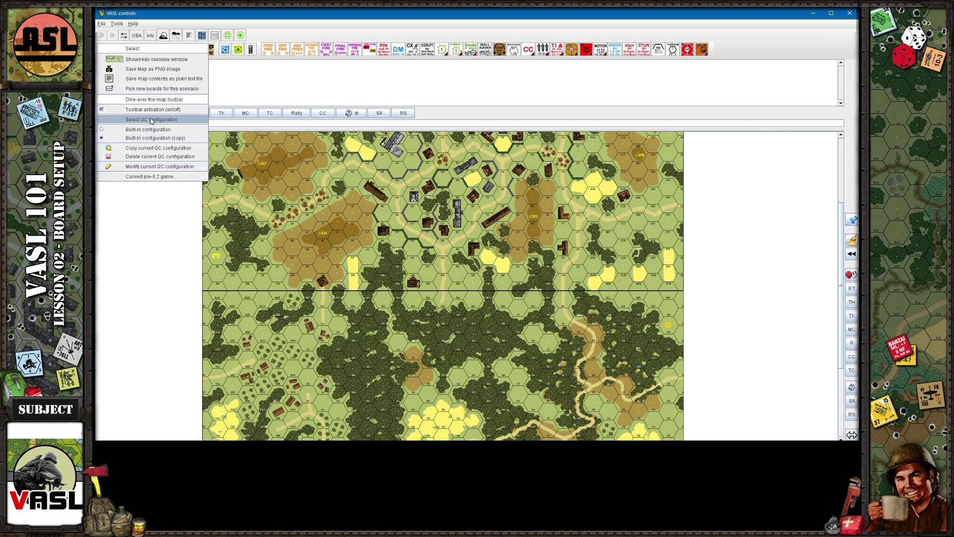
left_click(164, 90)
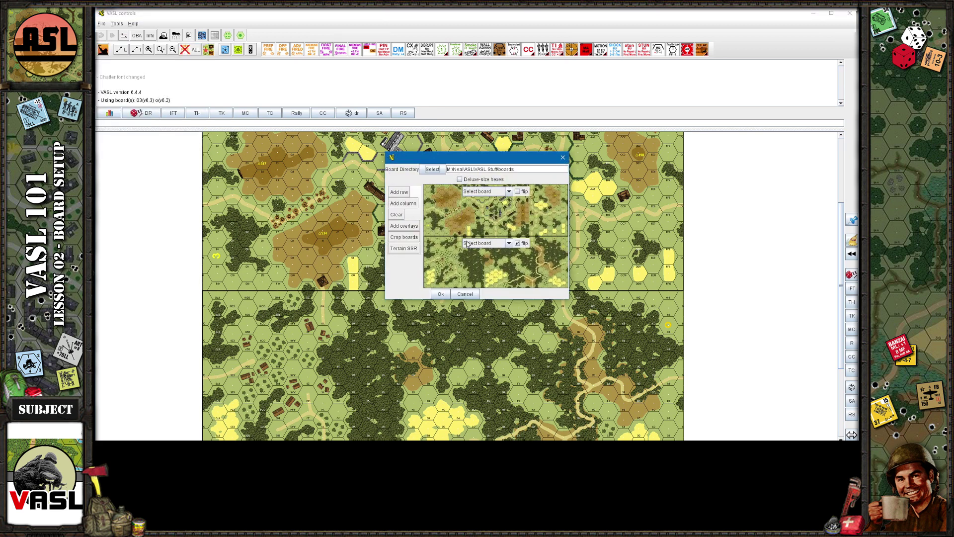
left_click(473, 295)
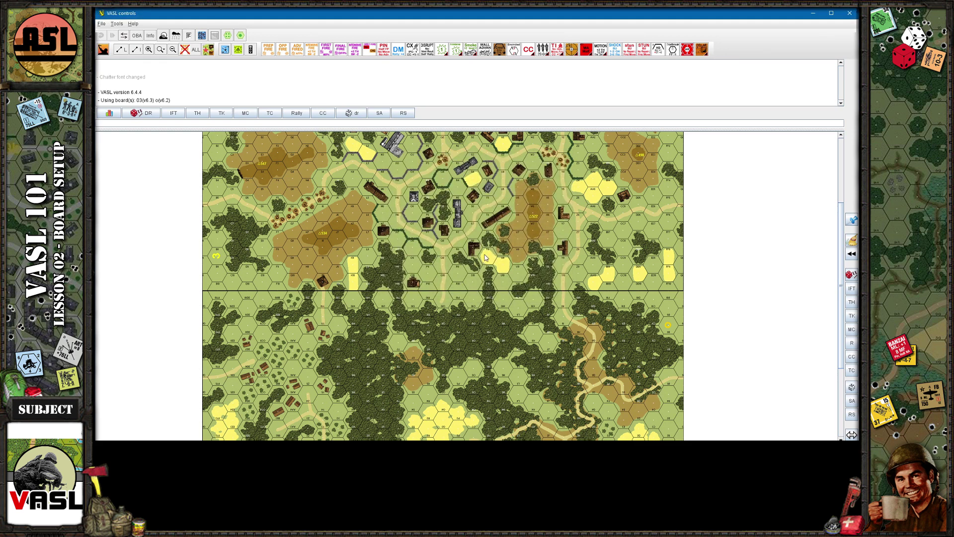
Enlarge the map area upward over the chat log, and view the saves folder through Save Game As without saving
left_click_drag(500, 129, 499, 106)
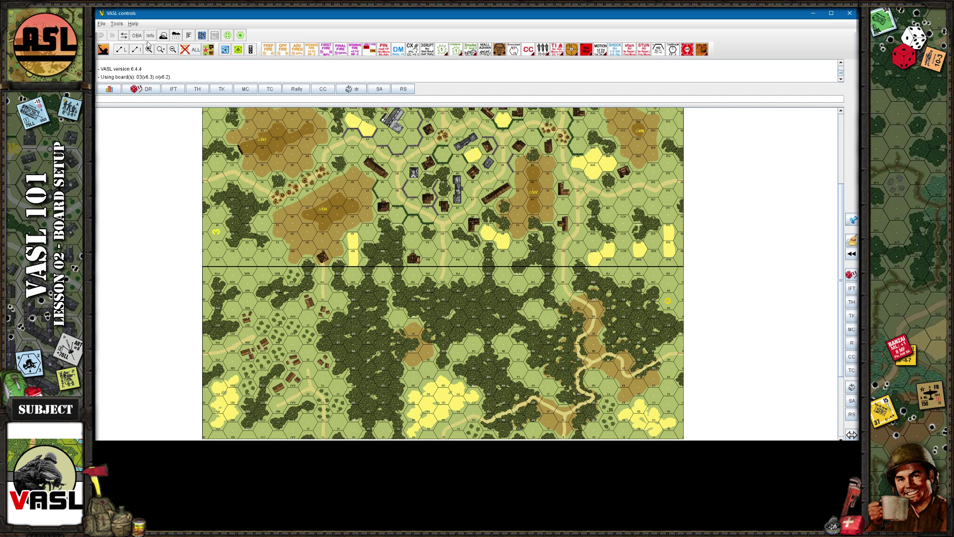
left_click(101, 24)
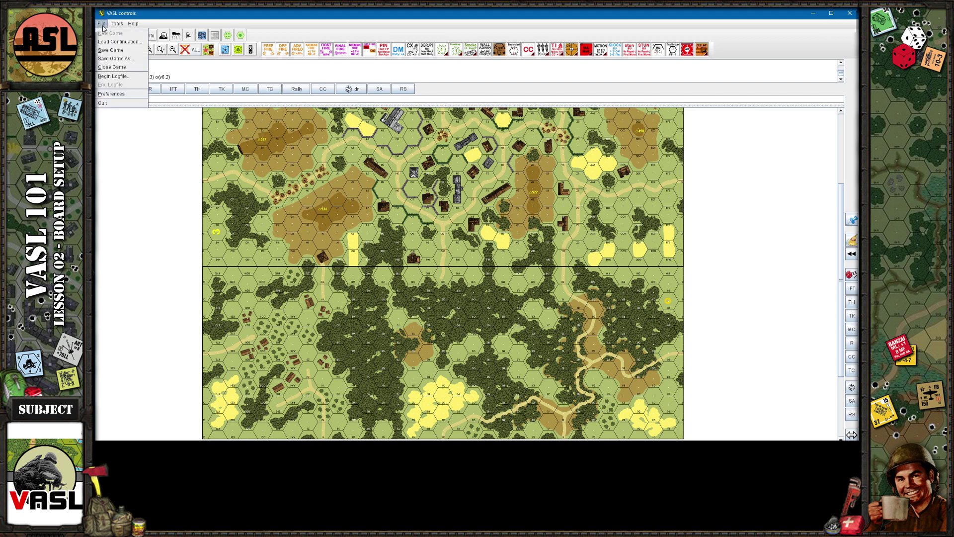
left_click(113, 58)
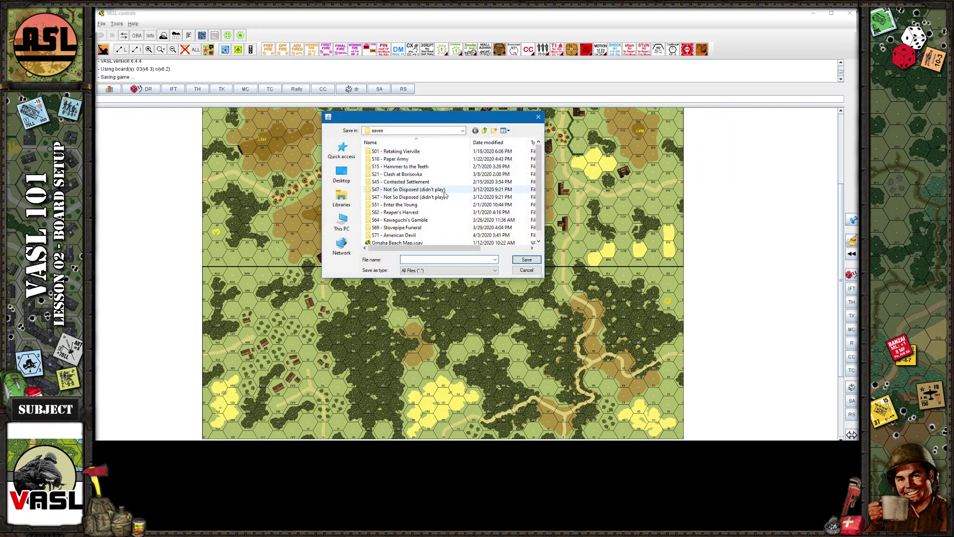
scroll(413, 174, "down", 1)
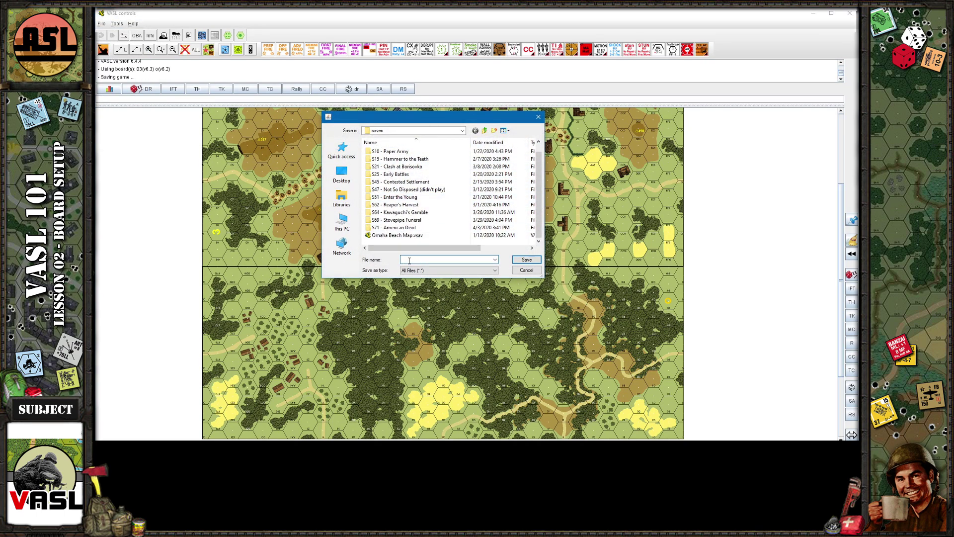
left_click(527, 270)
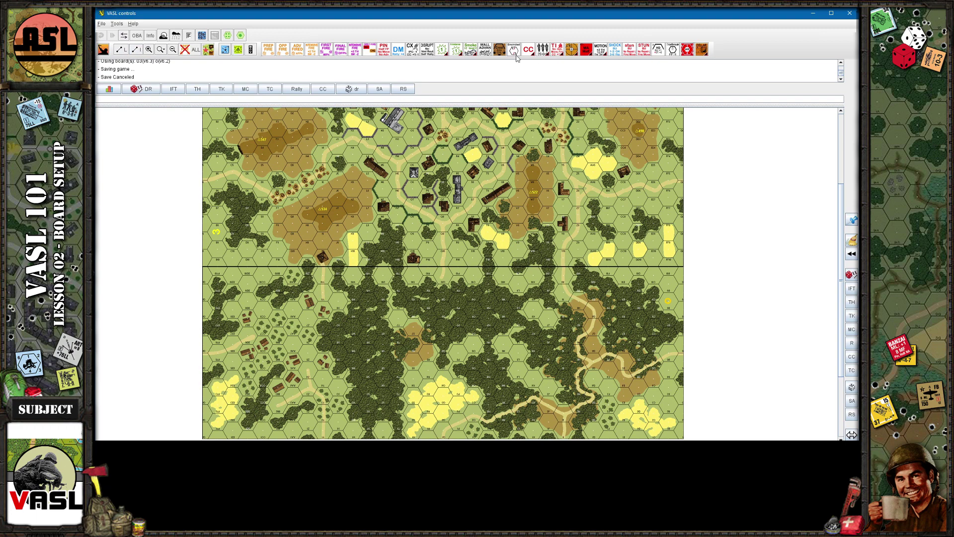
Show the VASL Counters window to view the available counter palettes, and hide it again
left_click(201, 35)
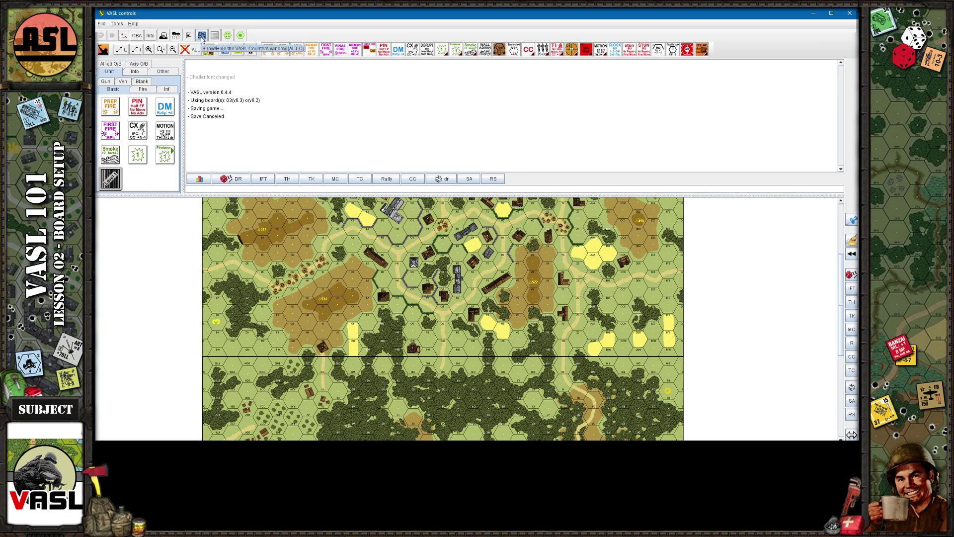
left_click(202, 36)
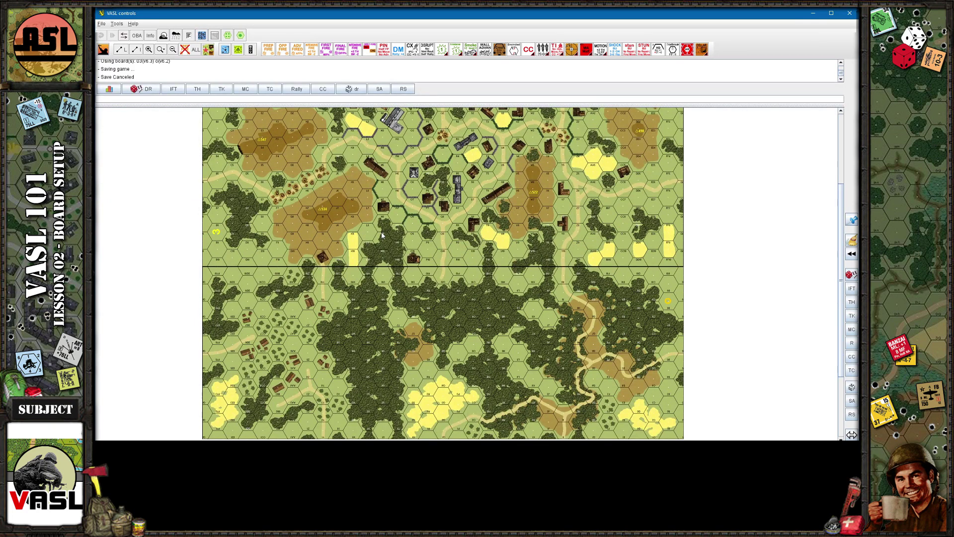